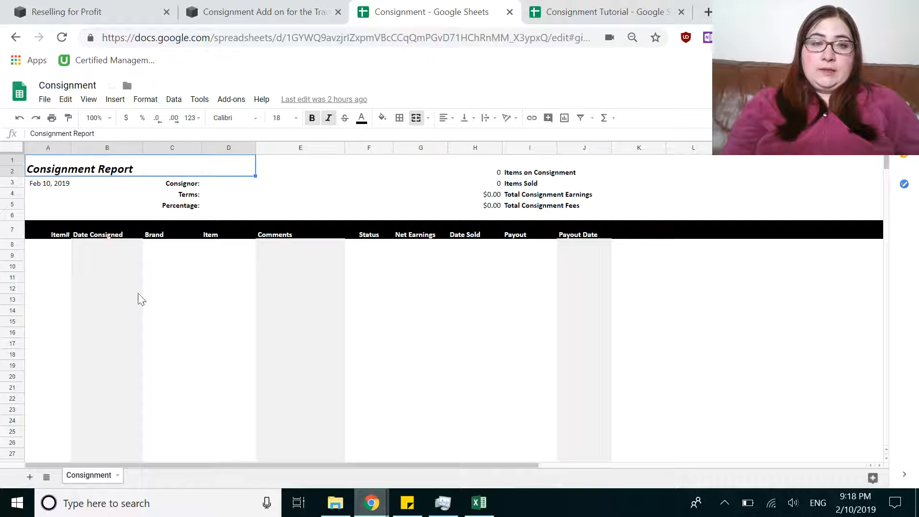
# - Examine the report header's Consignor, Terms and Percentage cells and the summary formulas for items and consignment totals
pyautogui.click(226, 190)
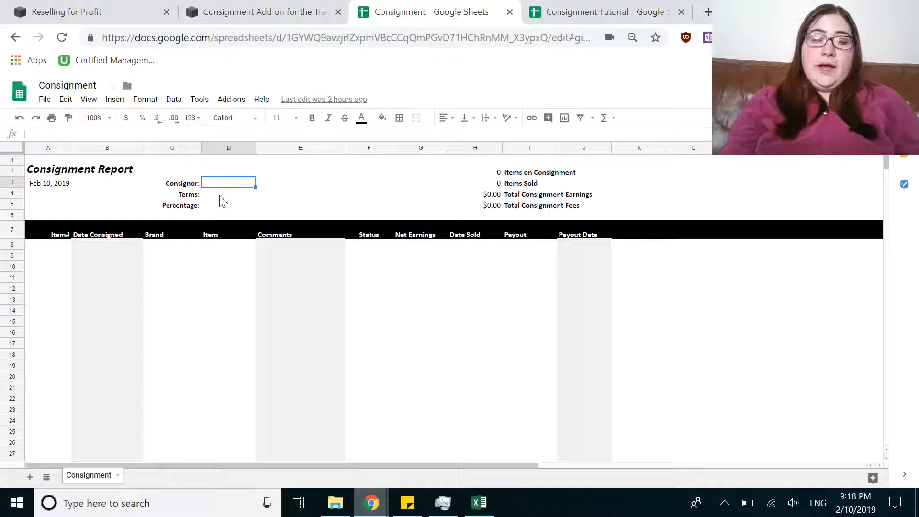
pyautogui.click(221, 195)
pyautogui.click(221, 207)
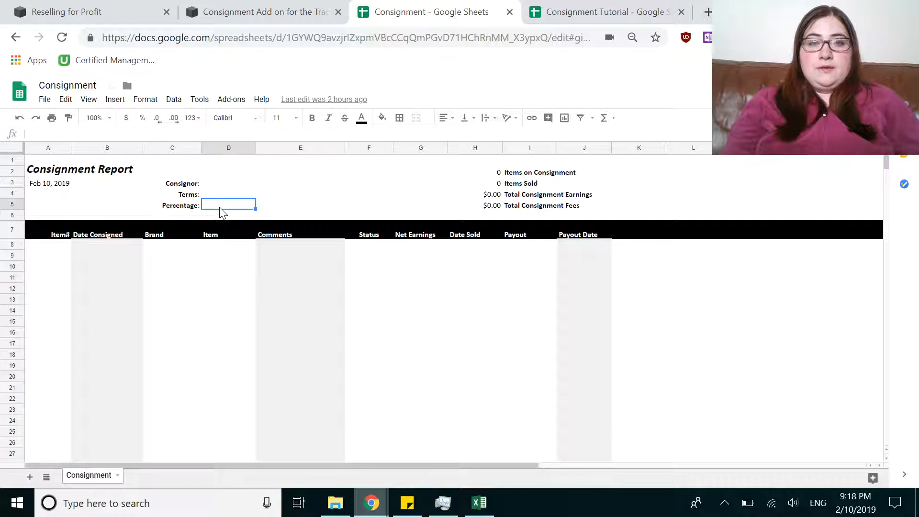
pyautogui.click(470, 173)
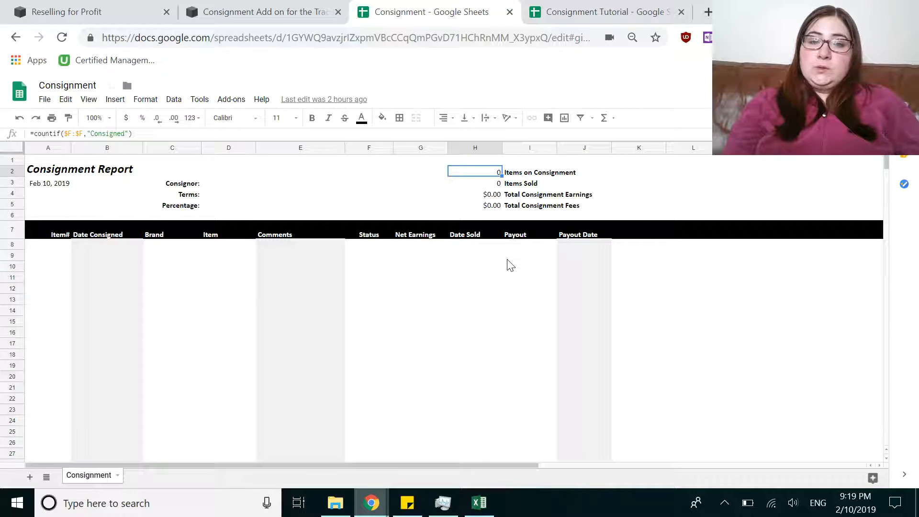
pyautogui.click(482, 199)
pyautogui.click(483, 206)
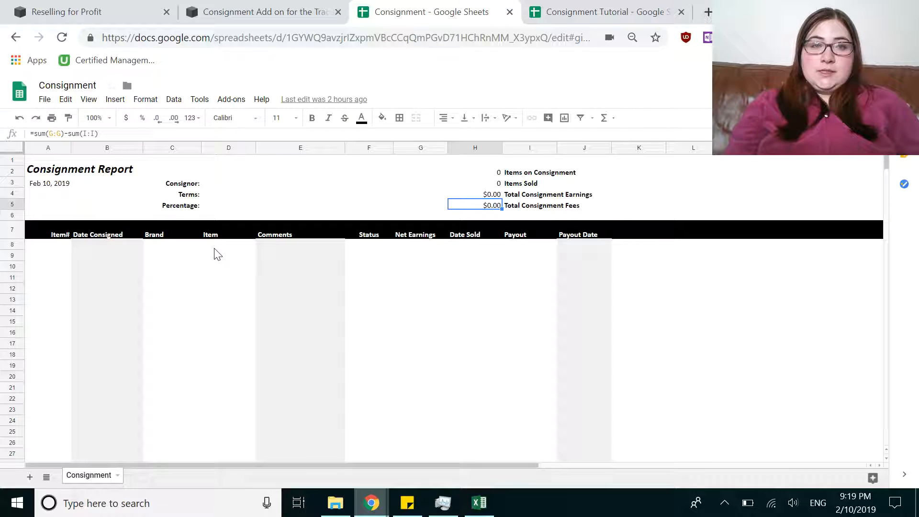
# - Inspect the blank input cells in the Item#, Comments and Payout Date columns
pyautogui.click(45, 248)
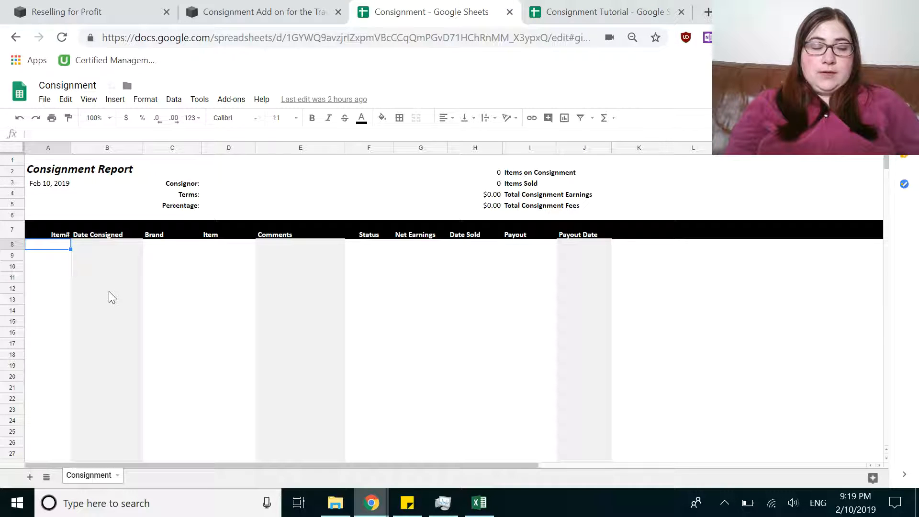
pyautogui.click(294, 258)
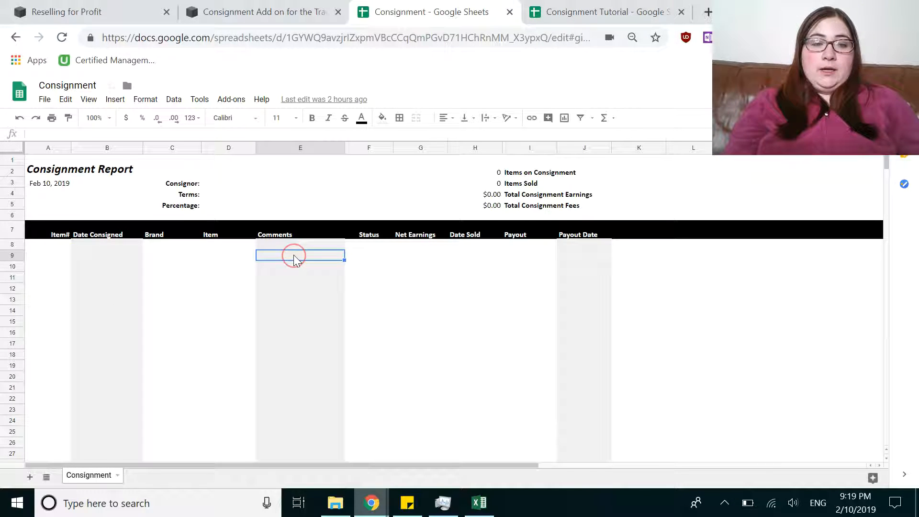
pyautogui.click(605, 277)
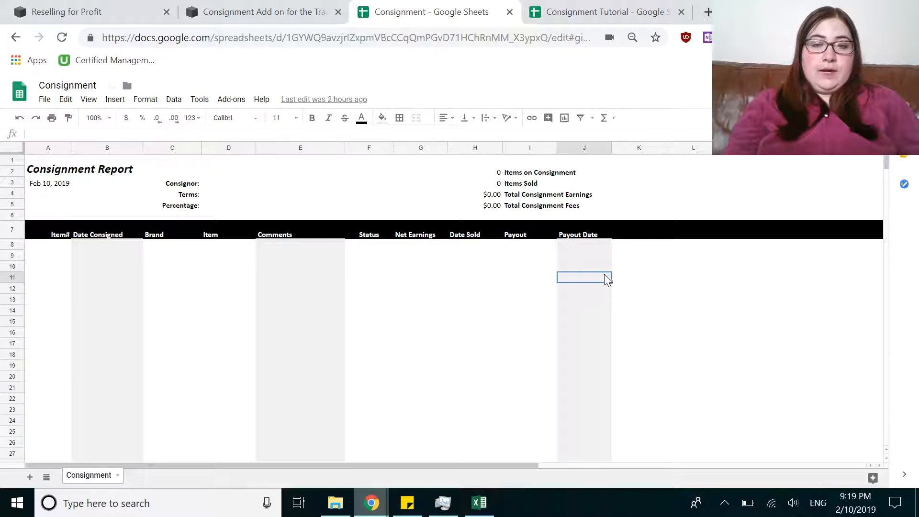
# - Enter 101 as the item number in cell A8 and clear that entry again
pyautogui.click(55, 237)
pyautogui.click(55, 242)
pyautogui.write('101')
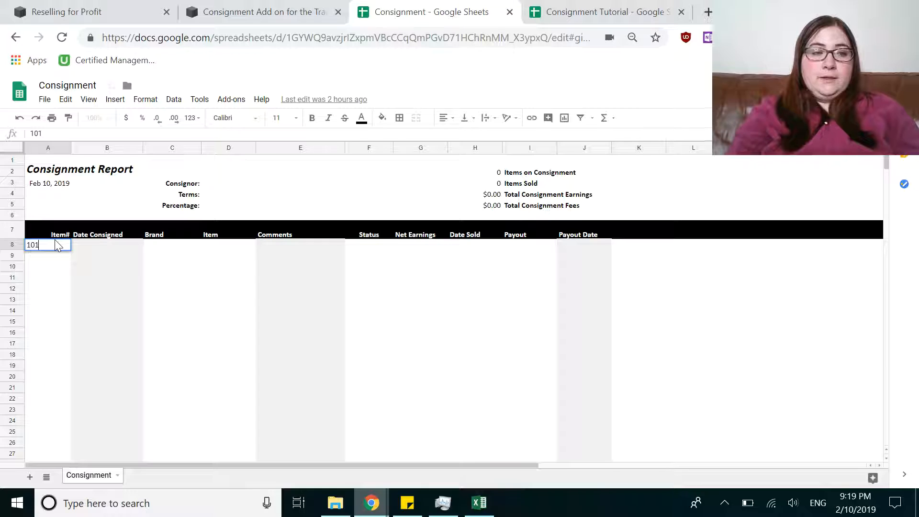
pyautogui.press('Return')
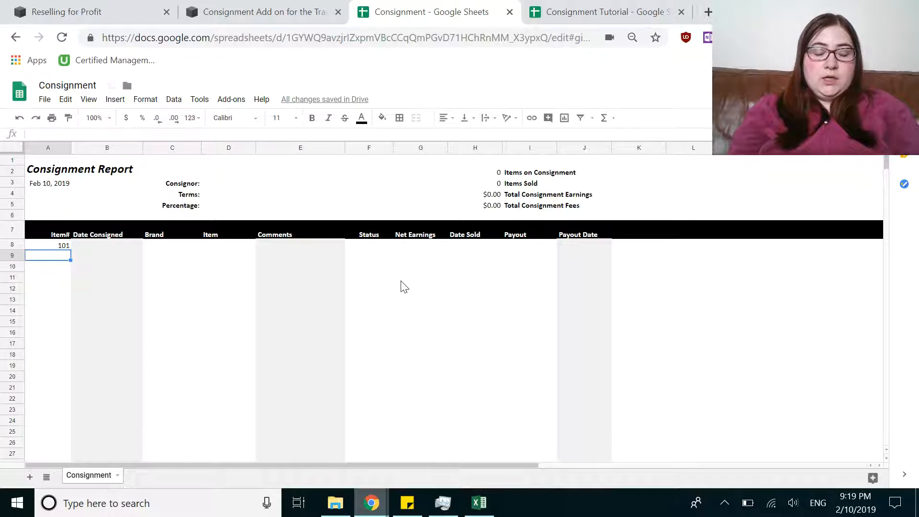
pyautogui.press('Up')
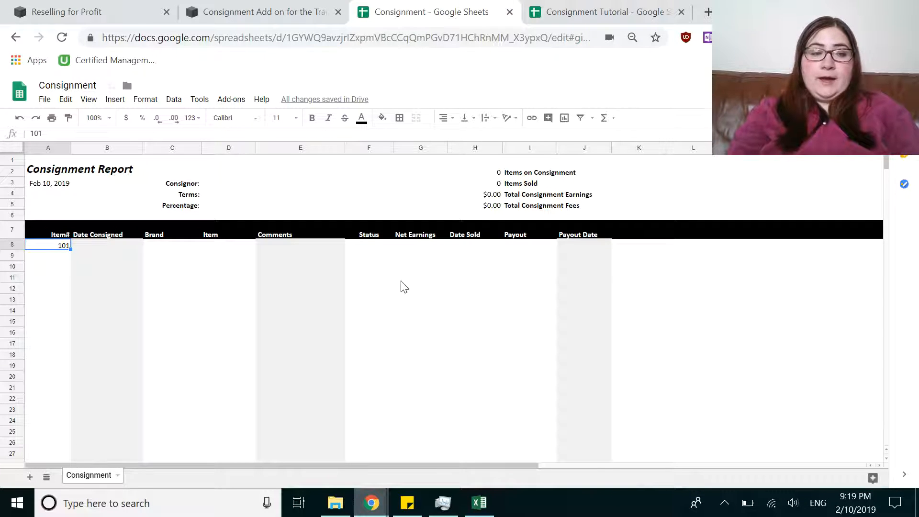
pyautogui.press('Delete')
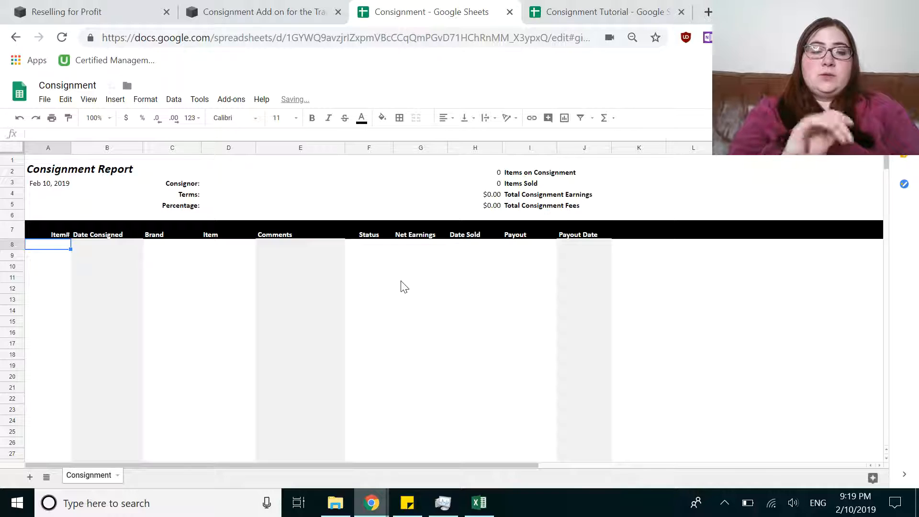
# - Examine the cell contents across row 8 from the Brand column through Payout Date, including the lookup formulas
pyautogui.click(168, 246)
pyautogui.press('Right')
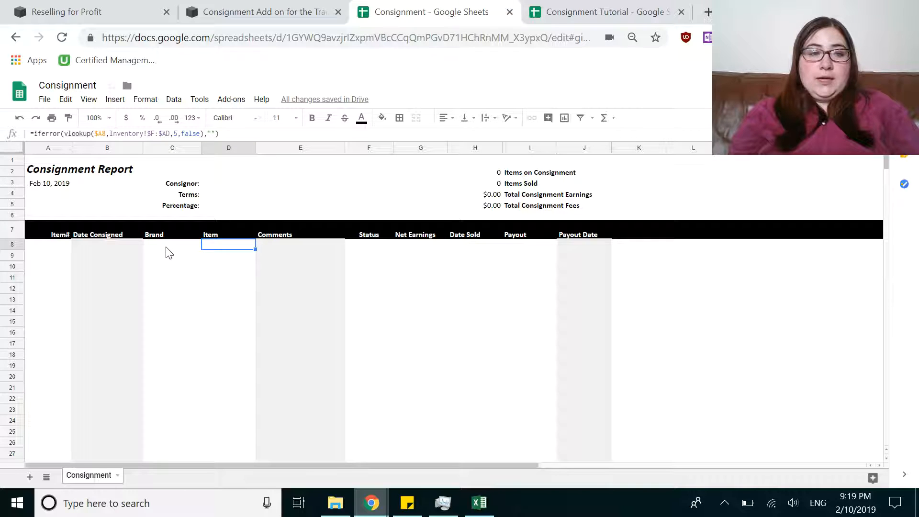
pyautogui.press('Right')
pyautogui.press('Right')
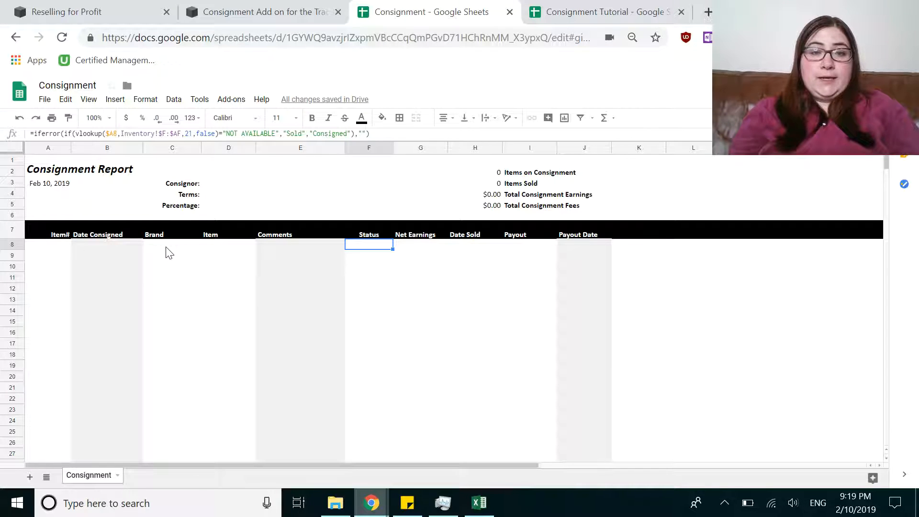
pyautogui.press('Right')
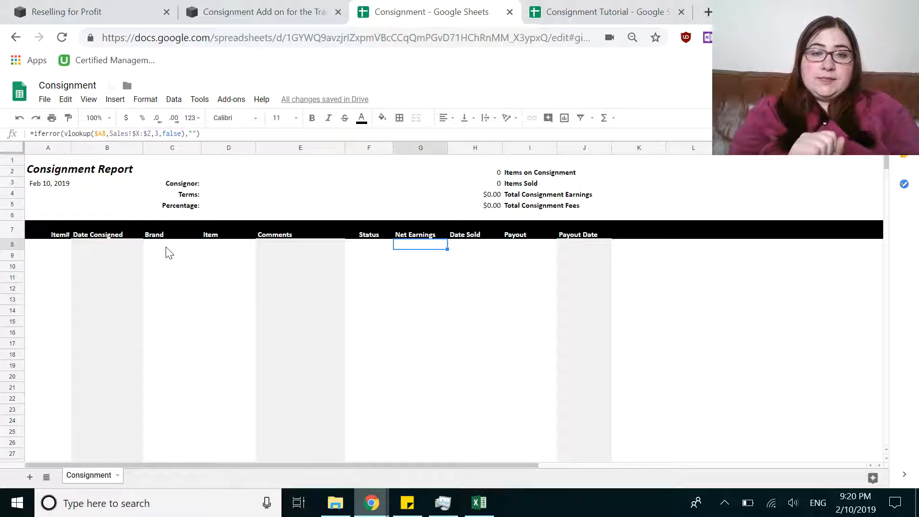
pyautogui.press('Right')
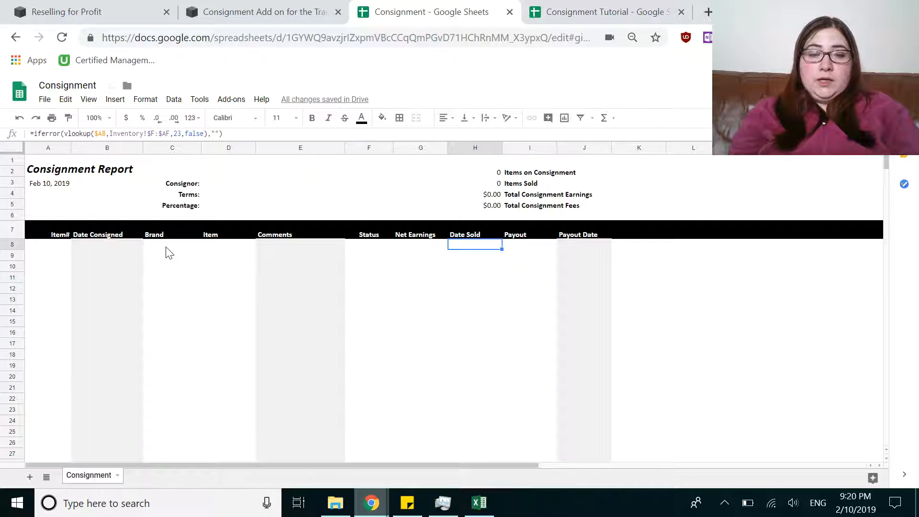
pyautogui.press('Right')
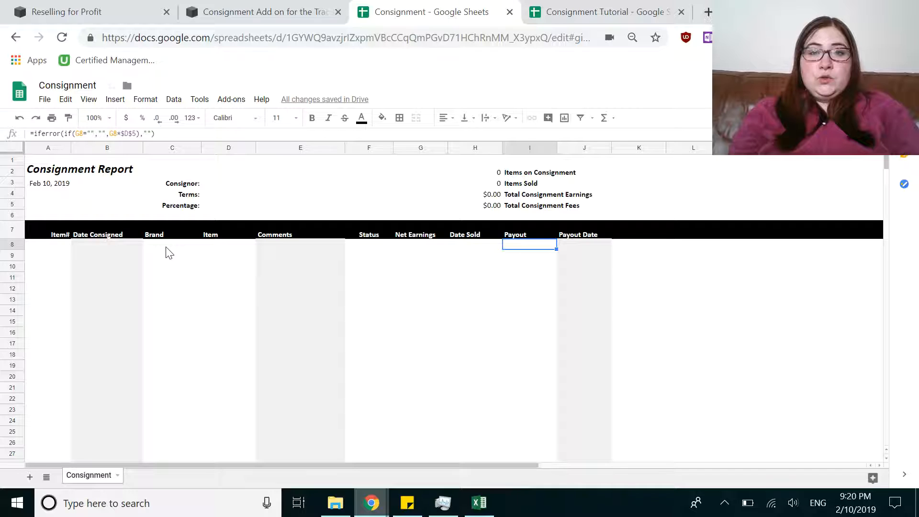
pyautogui.press('Right')
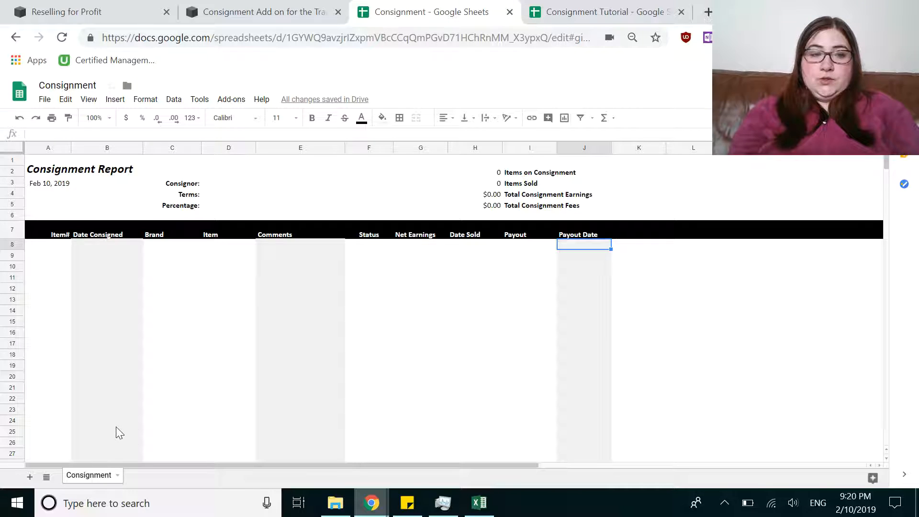
# - Look through the Featured posts on the Reselling for Profit home page for the consignment add-on article
pyautogui.click(57, 14)
pyautogui.scroll(5, 324, 219)
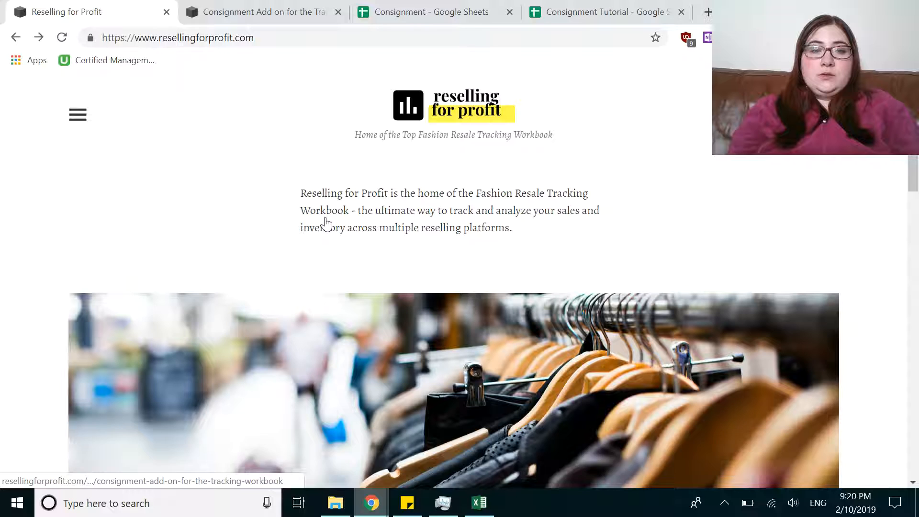
pyautogui.scroll(-10, 325, 221)
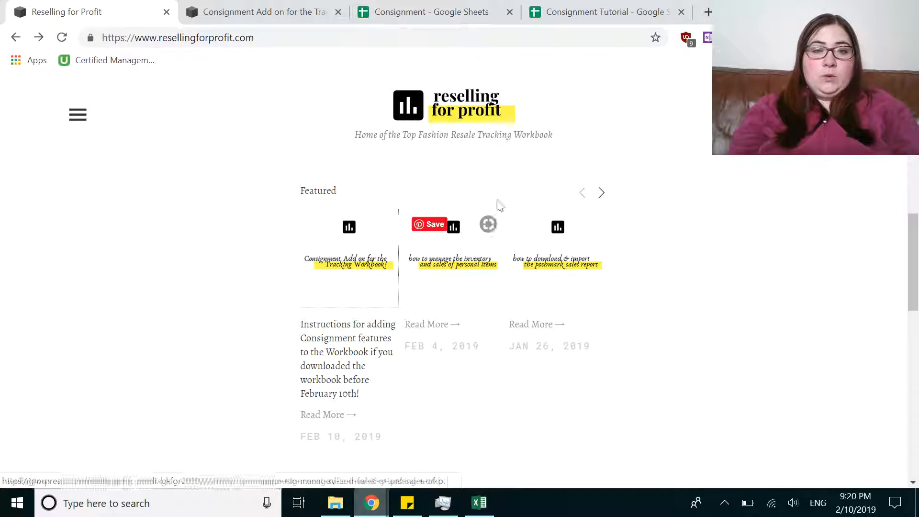
pyautogui.click(602, 194)
pyautogui.click(604, 196)
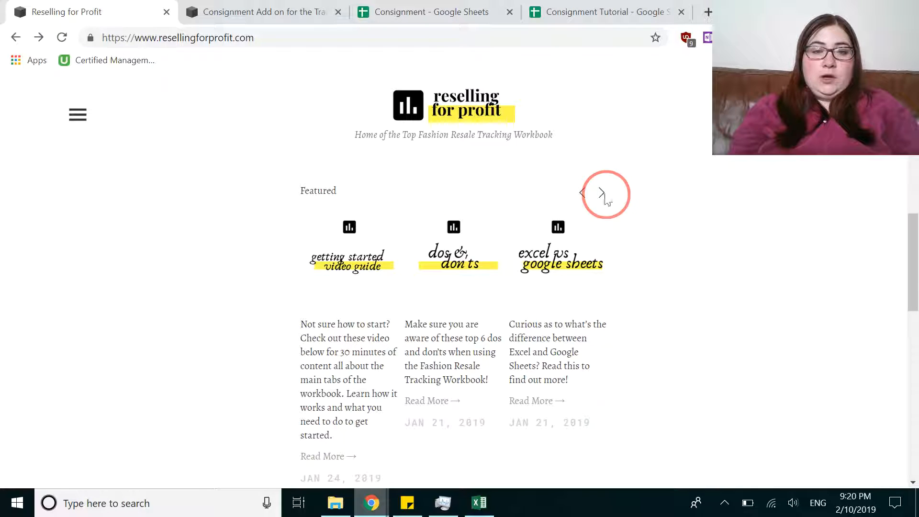
pyautogui.click(581, 197)
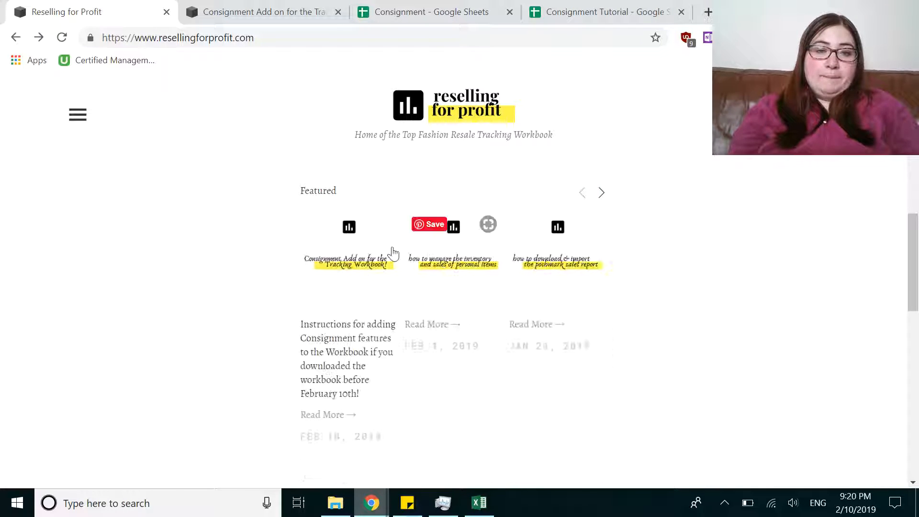
pyautogui.click(286, 6)
pyautogui.scroll(-15, 362, 244)
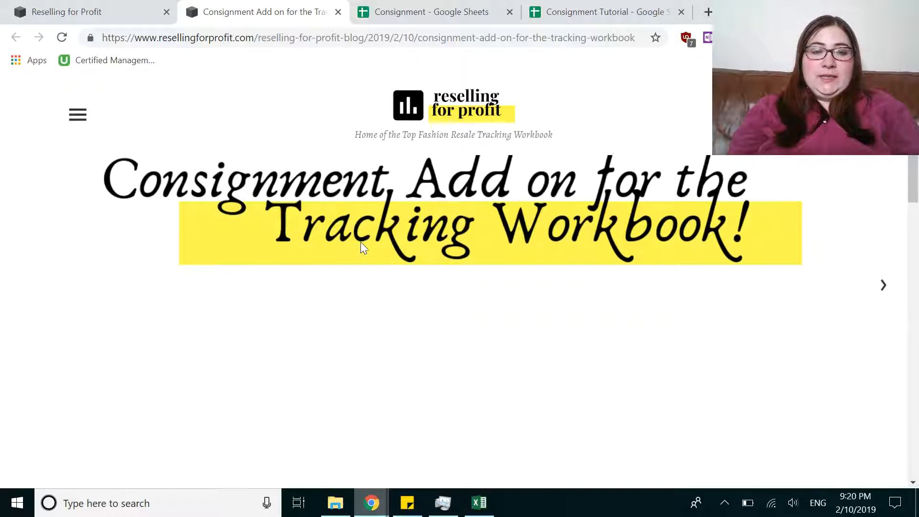
pyautogui.scroll(4, 362, 239)
pyautogui.scroll(-4, 361, 239)
pyautogui.scroll(-6, 362, 240)
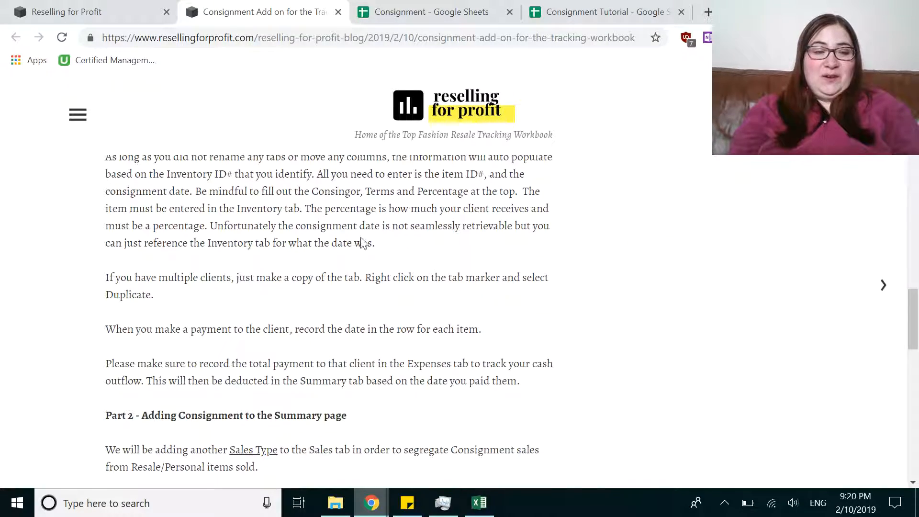
pyautogui.scroll(5, 362, 239)
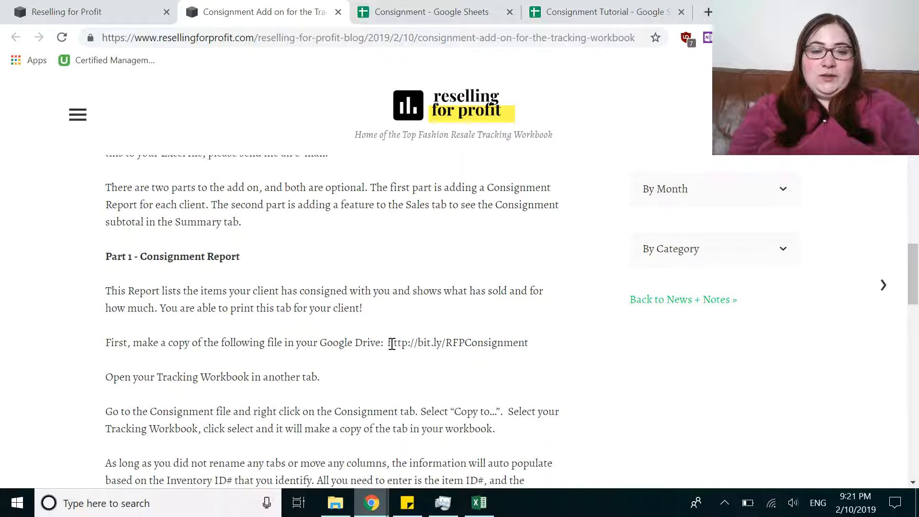
pyautogui.moveTo(389, 344); pyautogui.dragTo(550, 345)
pyautogui.hotkey('ctrl', 'c')
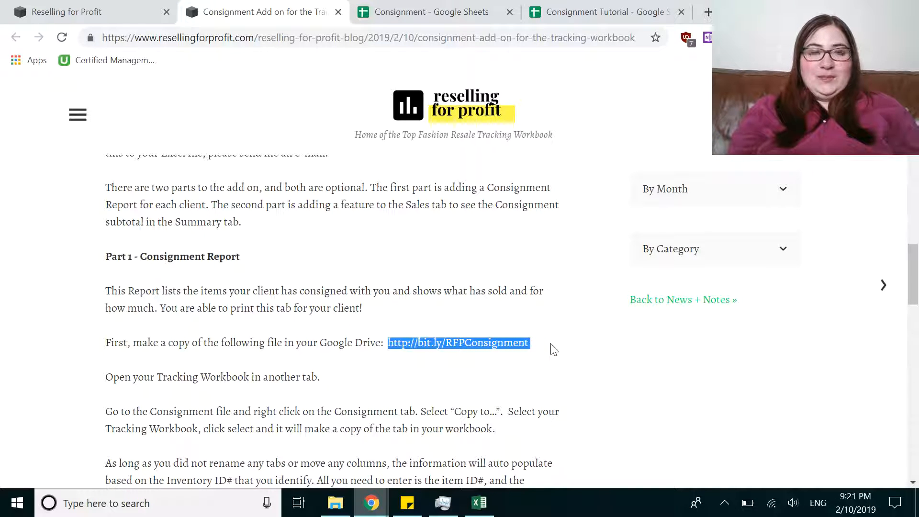
# - Open the copied RFPConsignment link in a new browser tab
pyautogui.click(434, 9)
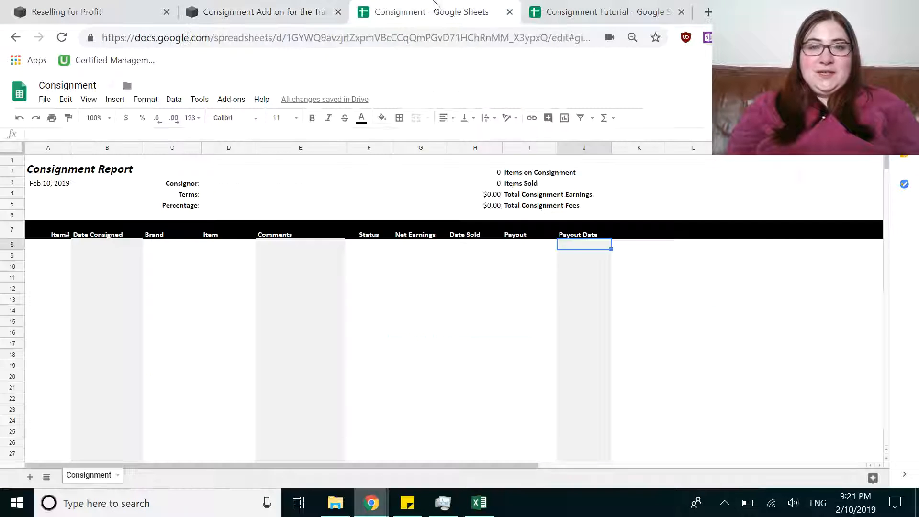
pyautogui.click(702, 17)
pyautogui.hotkey('ctrl', 'v')
pyautogui.press('Return')
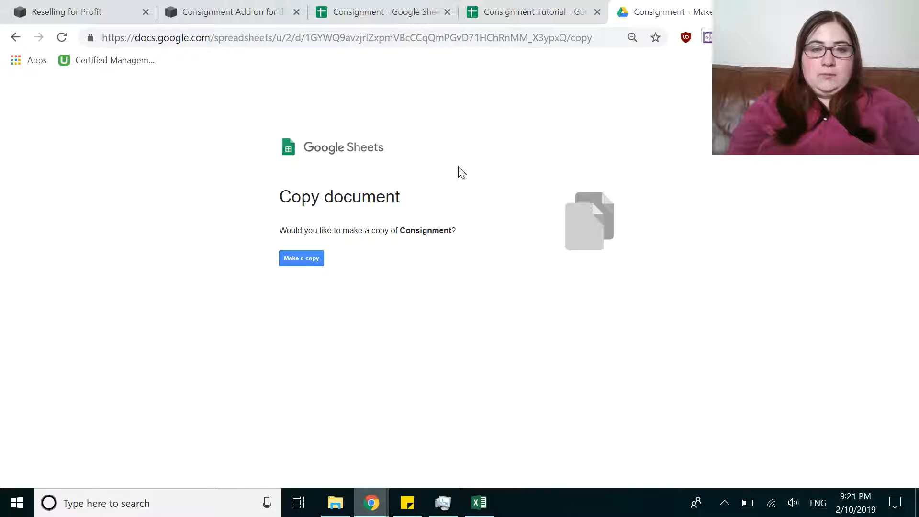
# - Review the open Consignment spreadsheet and the Consignment Tutorial workbook
pyautogui.click(346, 7)
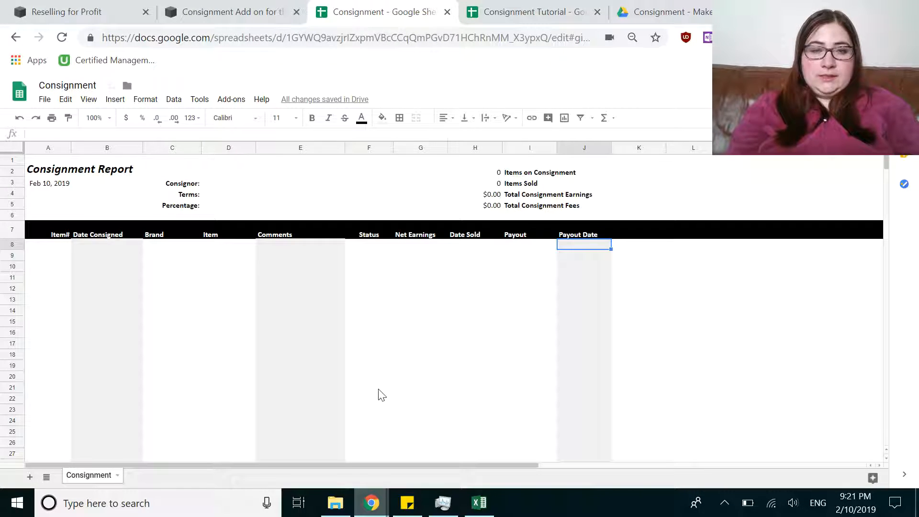
pyautogui.click(398, 290)
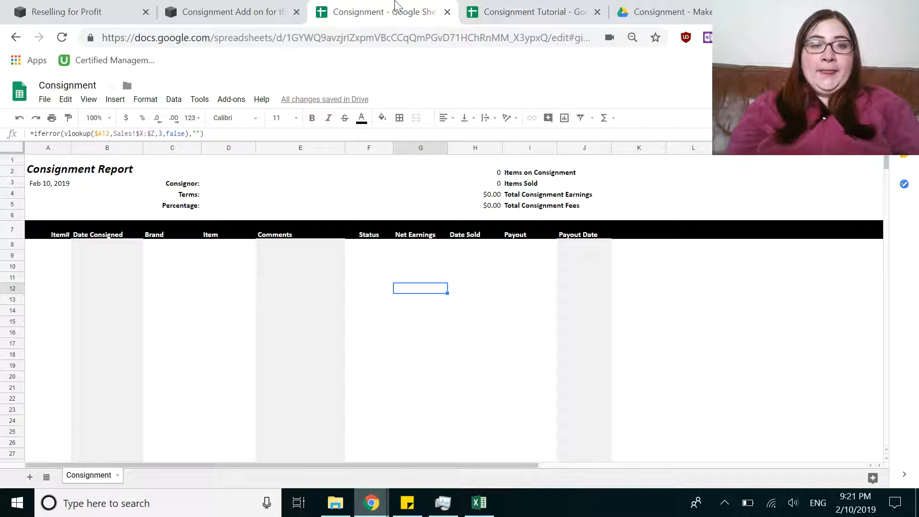
pyautogui.click(493, 6)
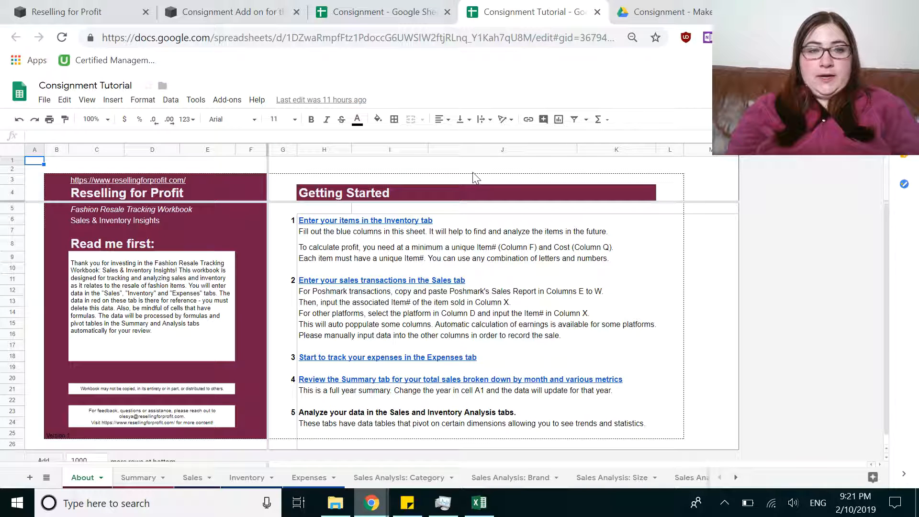
pyautogui.click(393, 6)
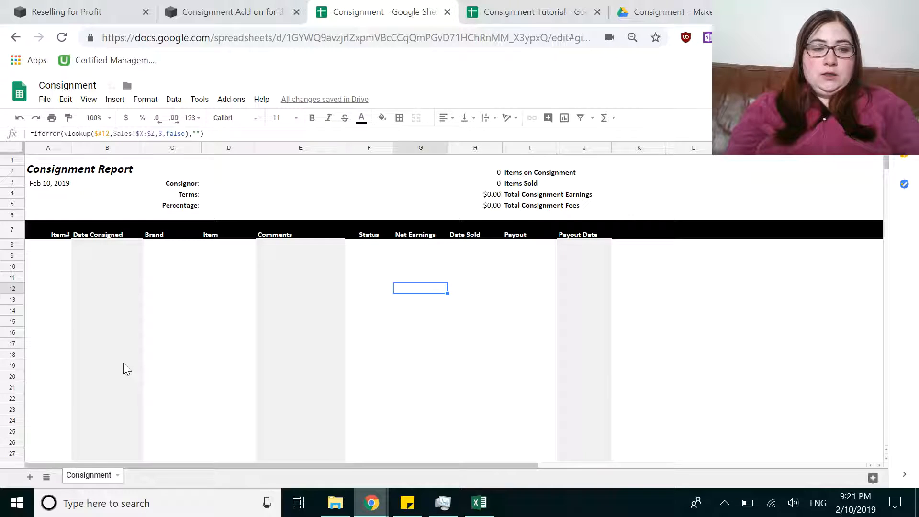
pyautogui.rightClick(95, 479)
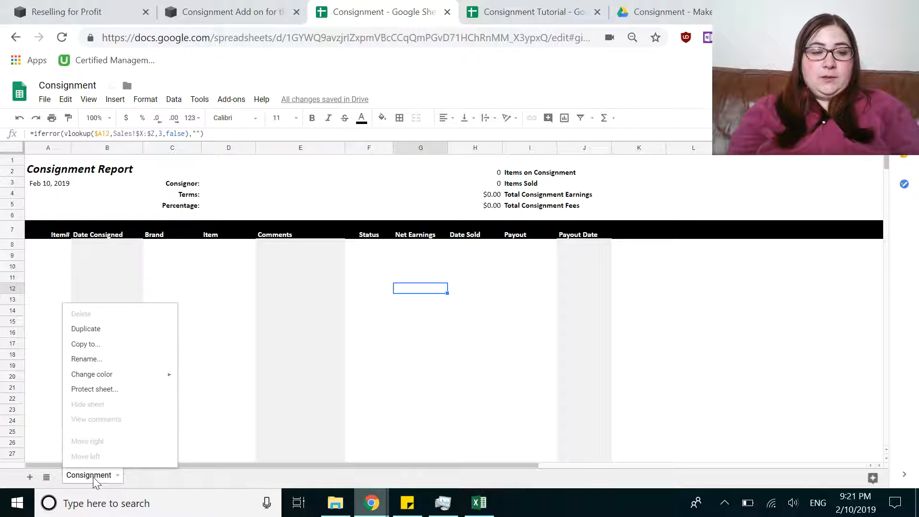
pyautogui.click(114, 342)
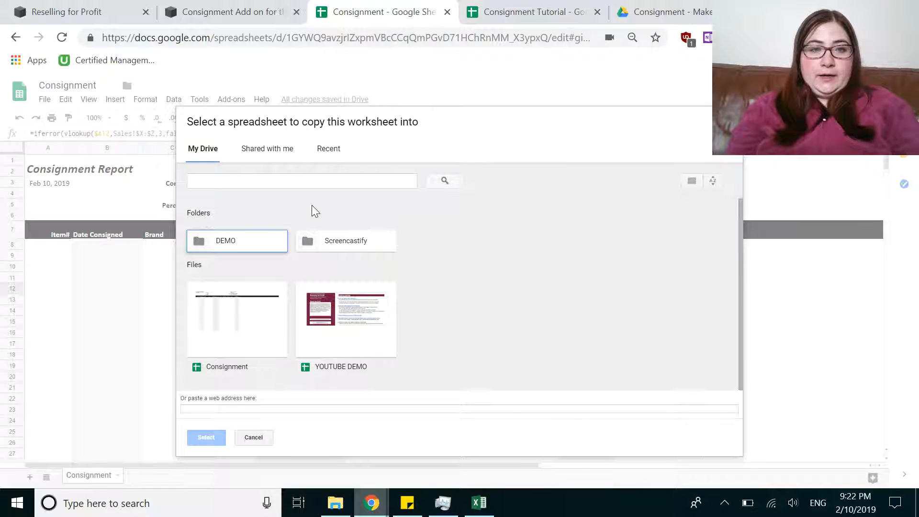
pyautogui.click(328, 151)
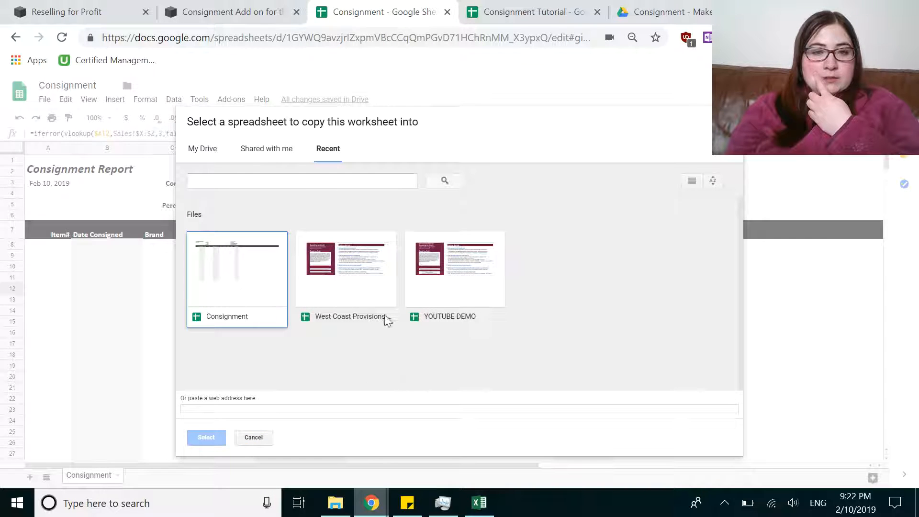
pyautogui.click(204, 149)
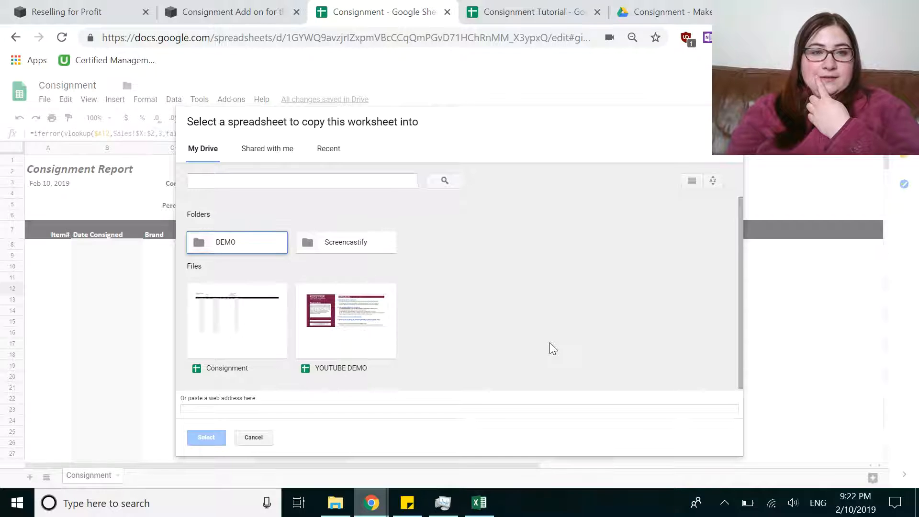
pyautogui.click(283, 153)
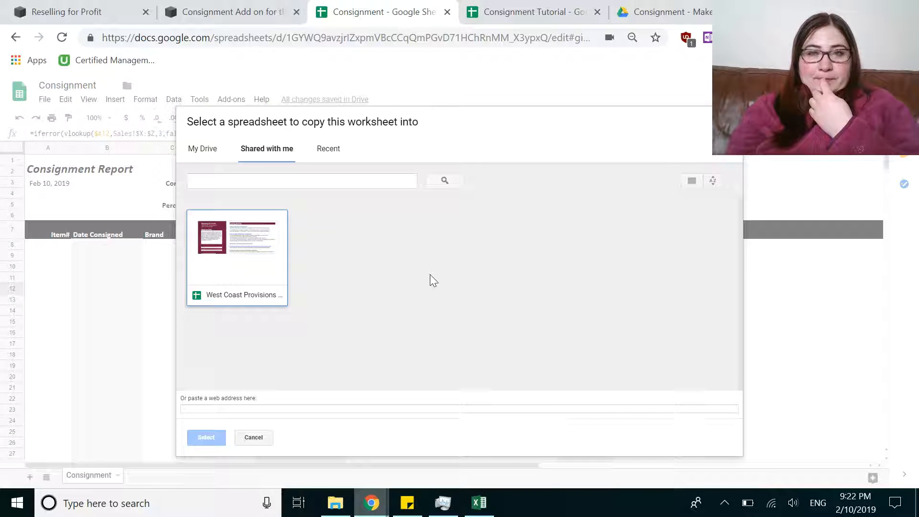
pyautogui.click(730, 122)
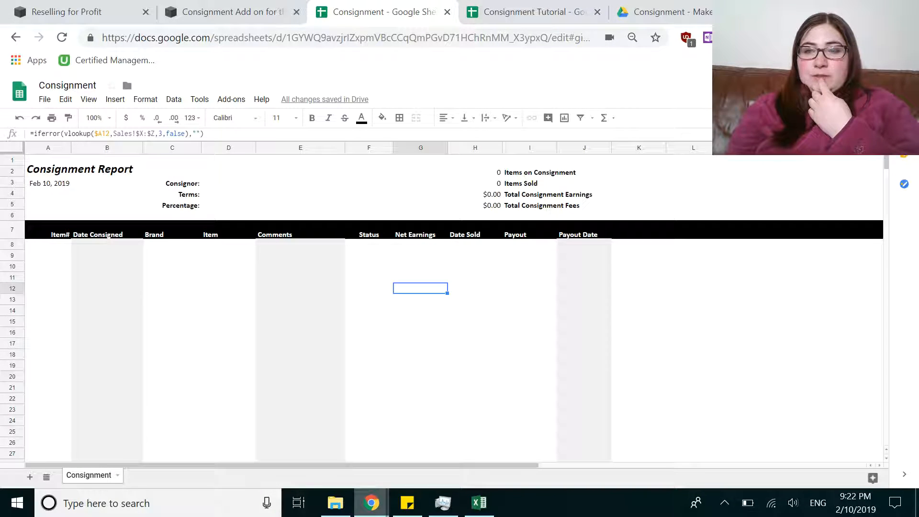
# - Reopen the Consignment spreadsheet under the Google account that holds the Consignment Tutorial workbook and close the original Consignment browser tab
pyautogui.click(896, 92)
pyautogui.click(826, 267)
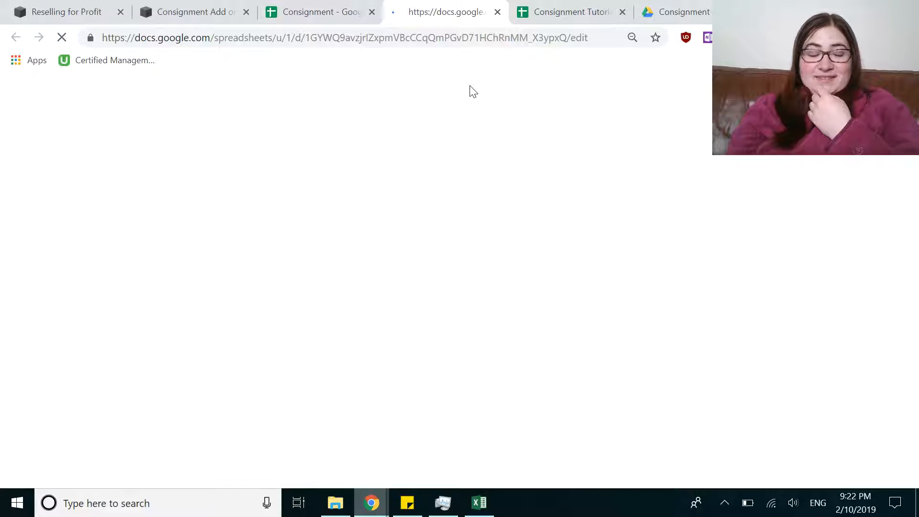
pyautogui.click(573, 7)
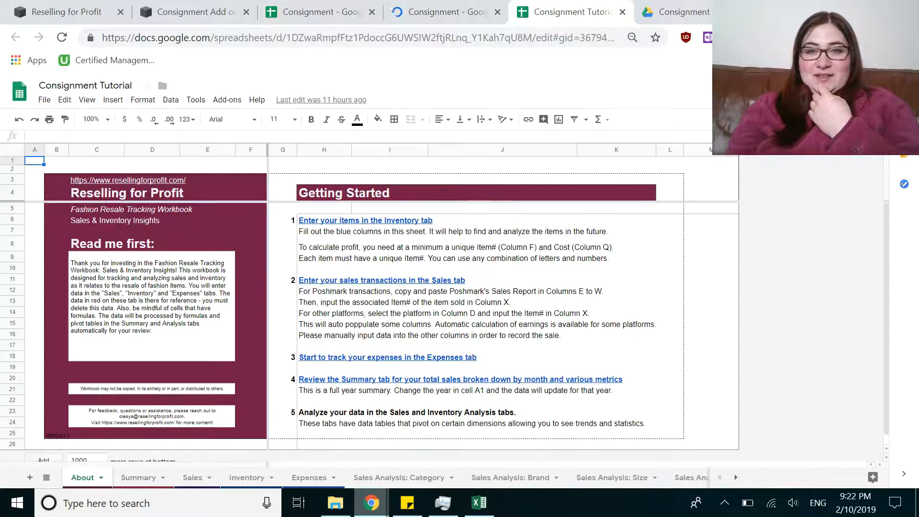
pyautogui.click(902, 85)
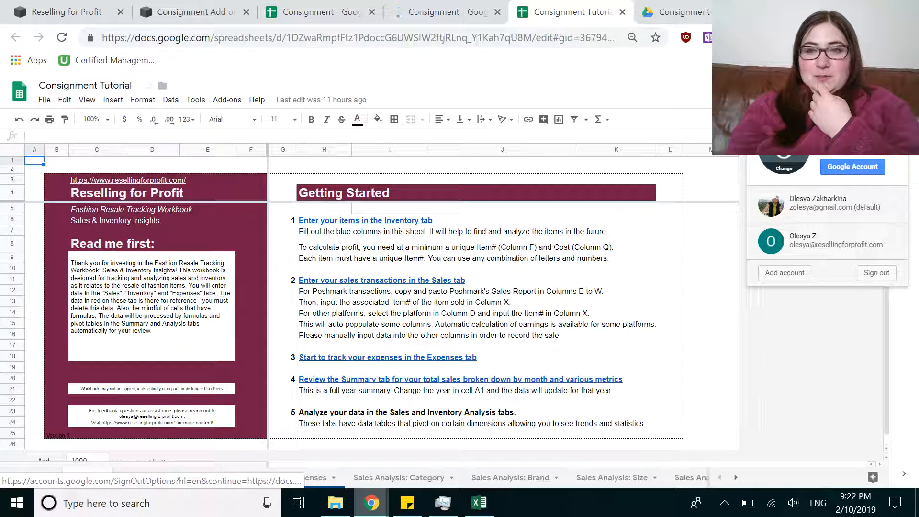
pyautogui.click(408, 7)
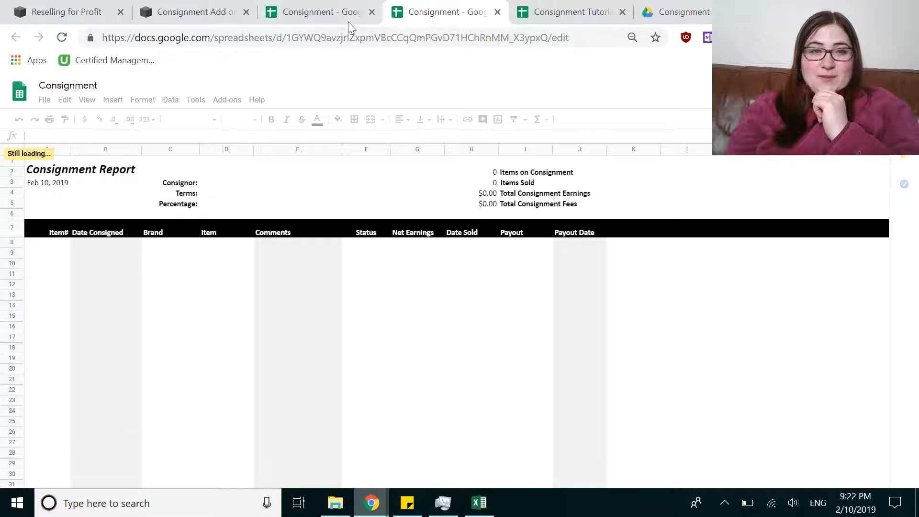
pyautogui.click(372, 11)
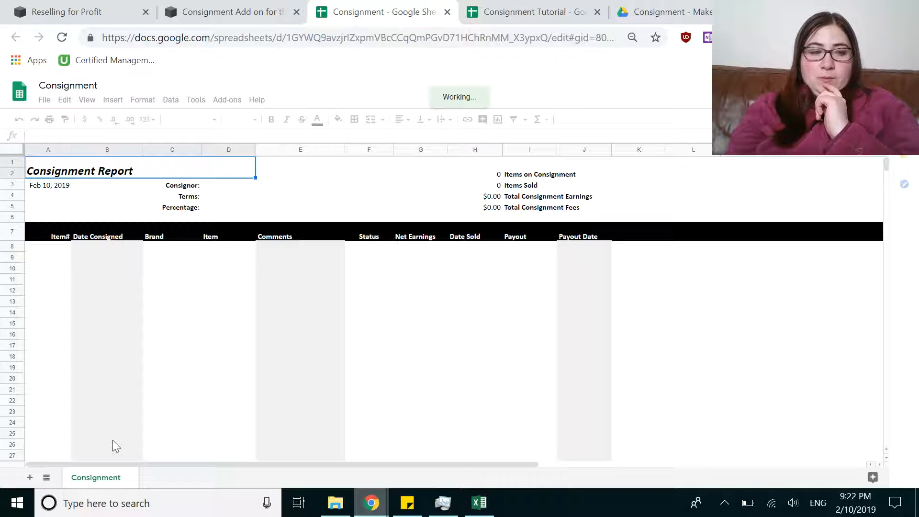
# - Copy the Consignment sheet into the Consignment Tutorial spreadsheet from My Drive
pyautogui.rightClick(95, 482)
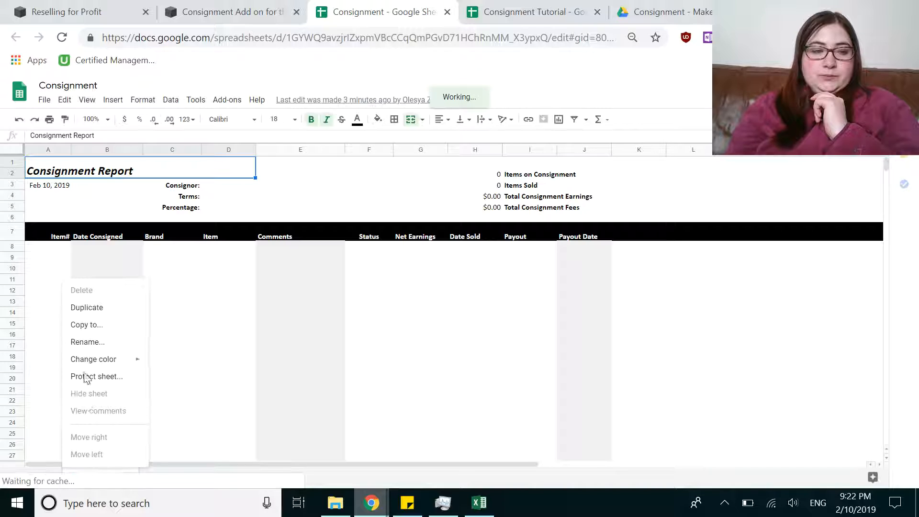
pyautogui.click(98, 330)
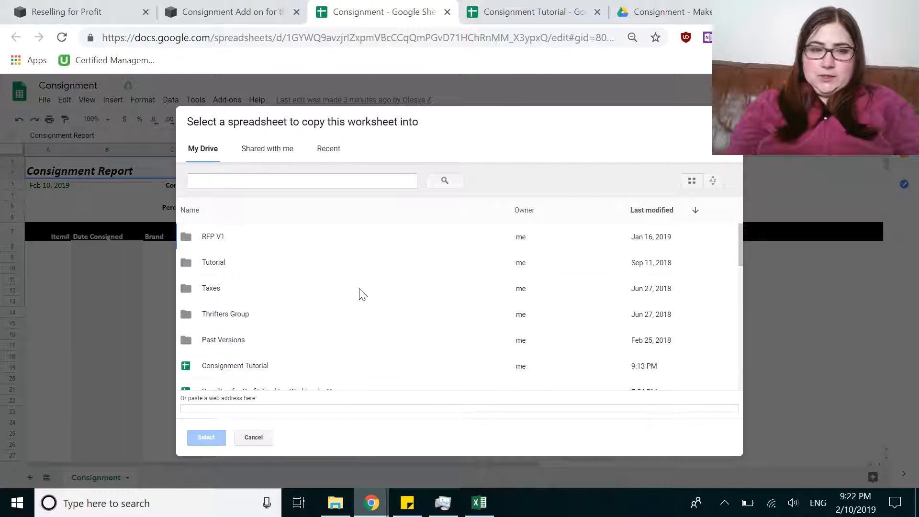
pyautogui.scroll(-1, 317, 316)
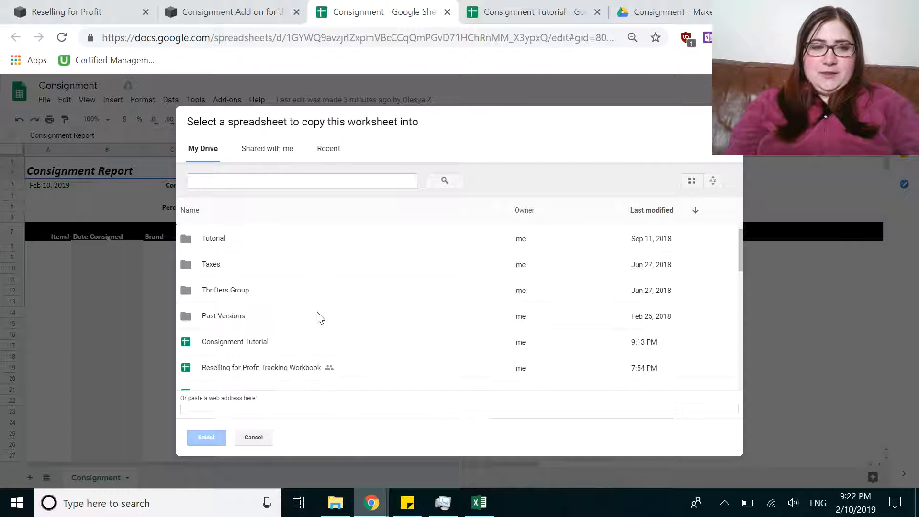
pyautogui.doubleClick(246, 341)
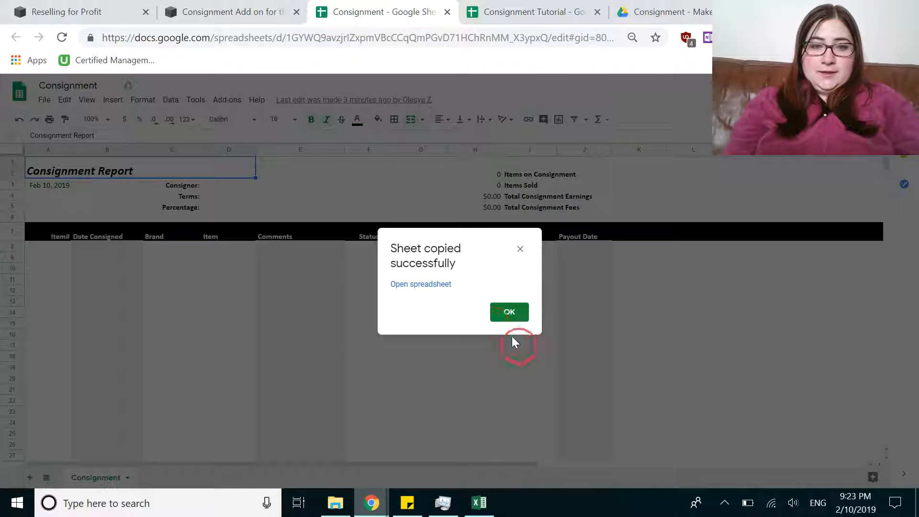
pyautogui.click(510, 313)
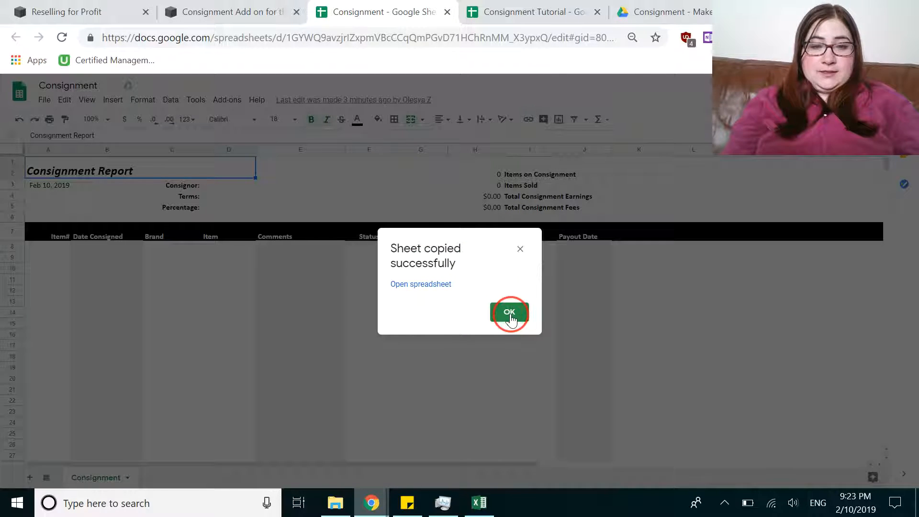
# - Open the copied consignment sheet in the Consignment Tutorial workbook and inspect the Item column's lookup formula
pyautogui.click(530, 10)
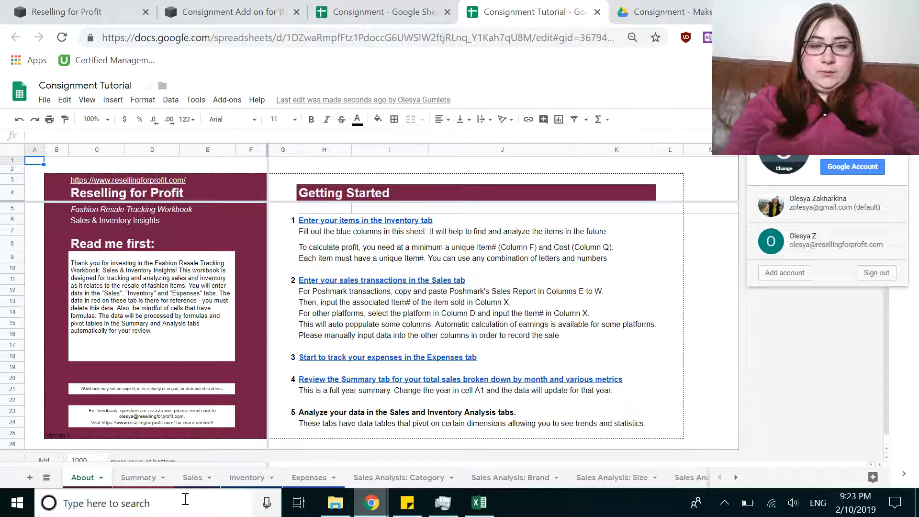
pyautogui.click(737, 479)
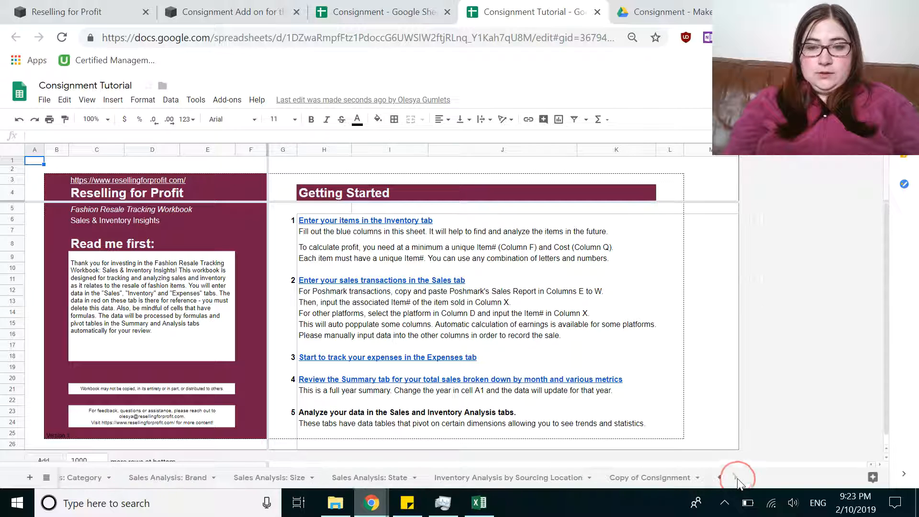
pyautogui.click(671, 479)
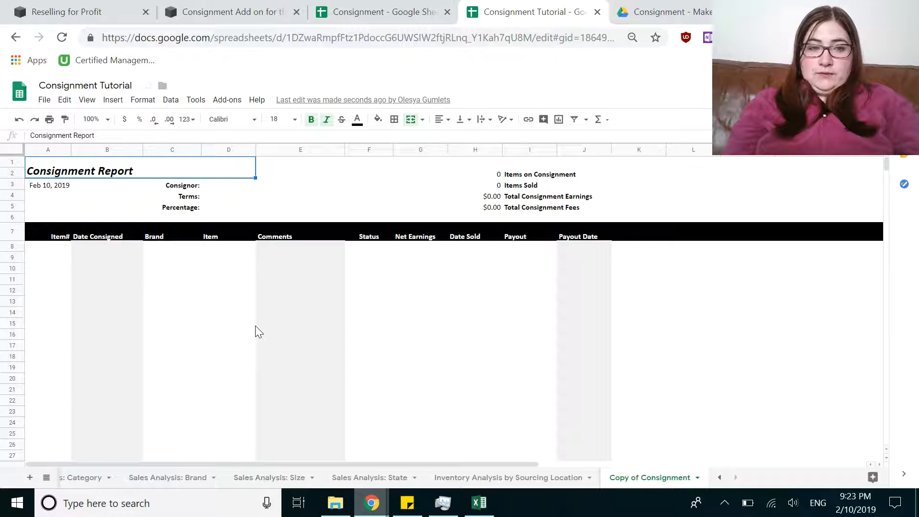
pyautogui.click(216, 262)
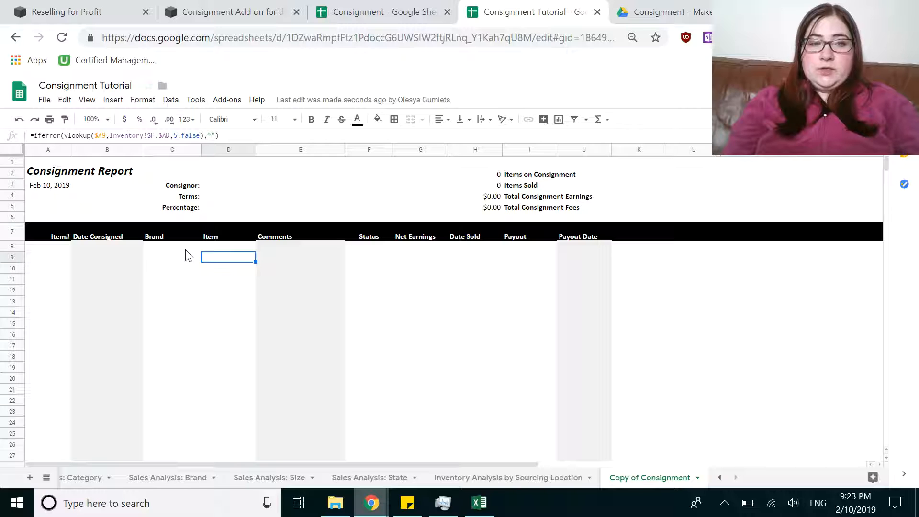
# - Enter item number 101 in the first row of the Consignment Report and check its Brand lookup formula
pyautogui.click(56, 249)
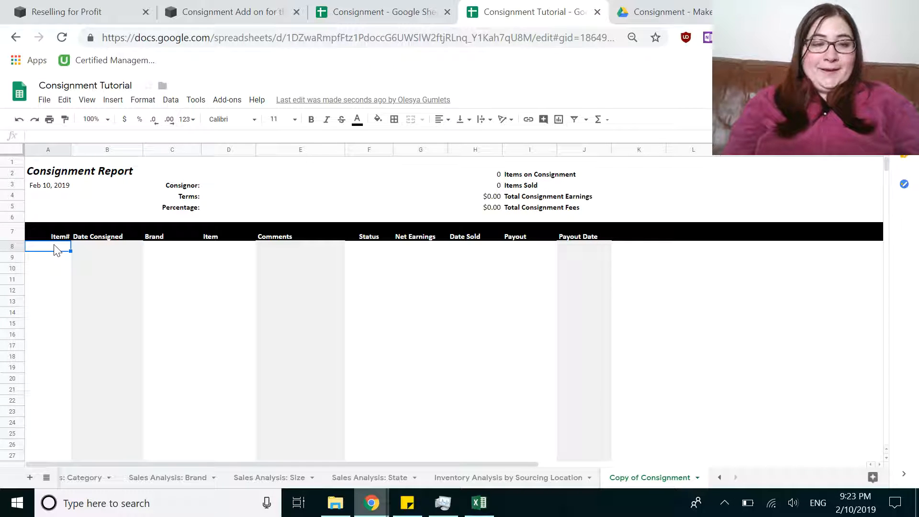
pyautogui.write('101')
pyautogui.press('Return')
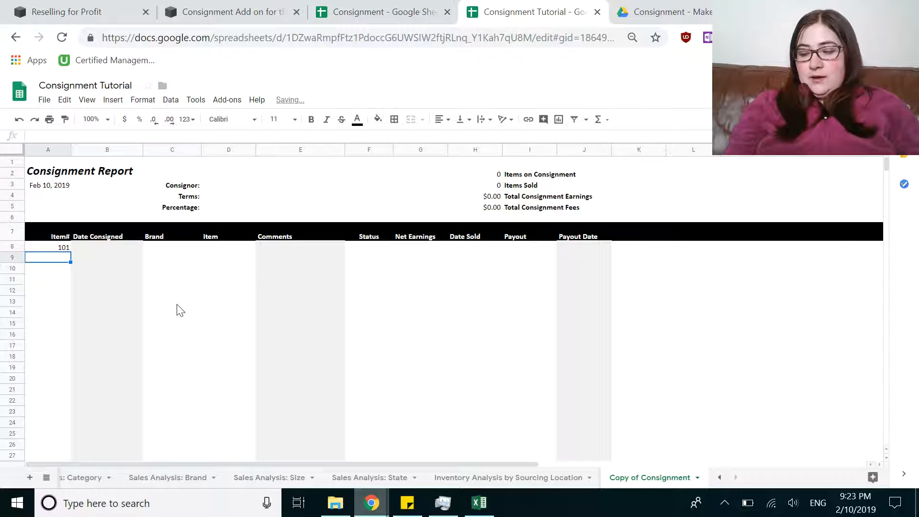
pyautogui.click(166, 249)
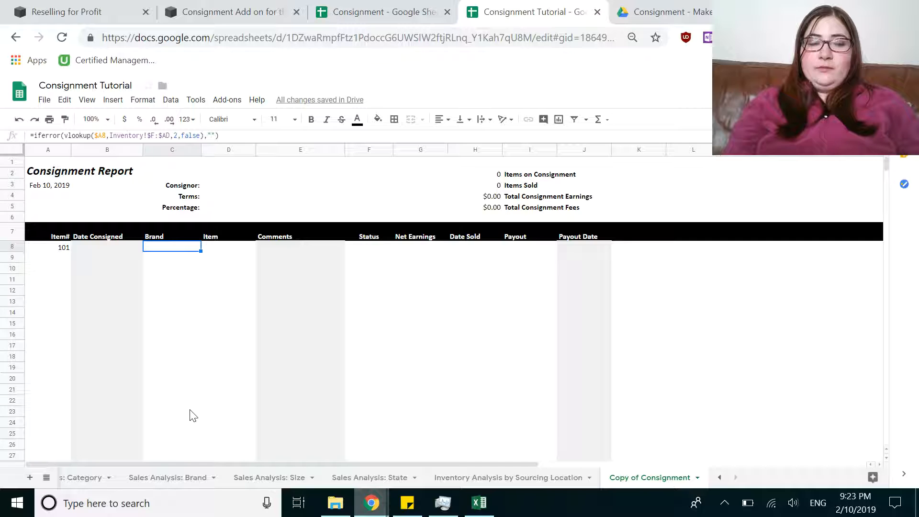
pyautogui.click(720, 478)
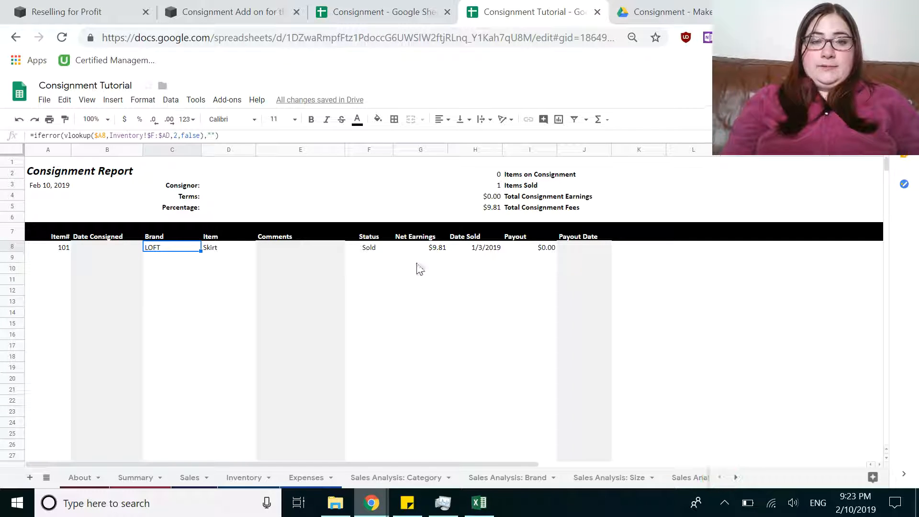
# - Set the consignment Percentage in the report header to 50%
pyautogui.click(216, 208)
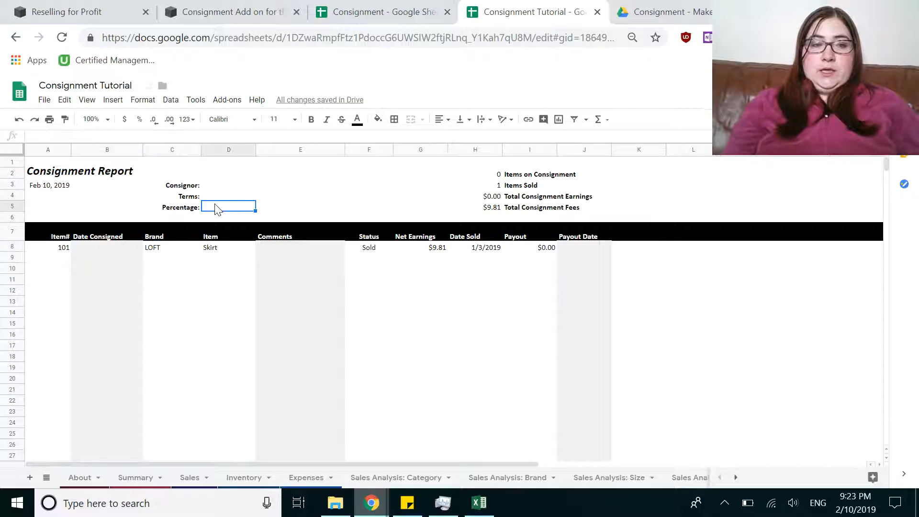
pyautogui.write('50%%')
pyautogui.press('Return')
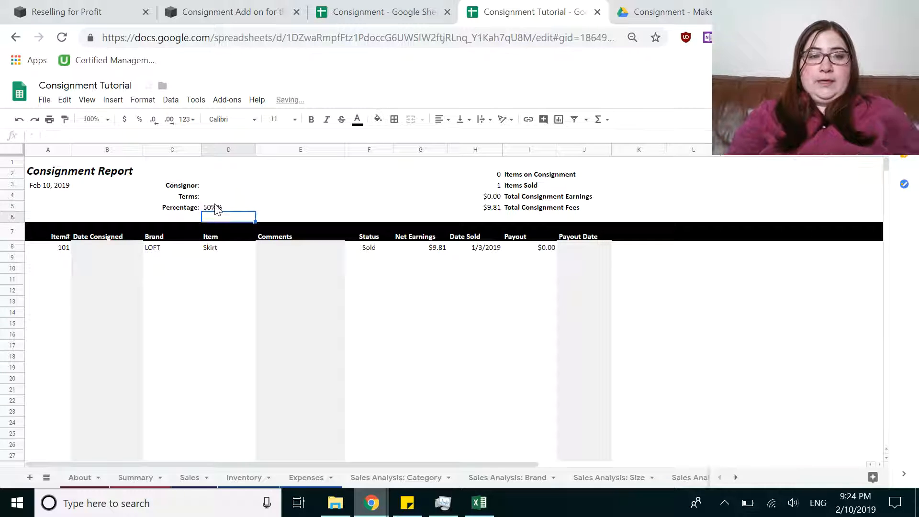
pyautogui.click(216, 207)
pyautogui.doubleClick(216, 206)
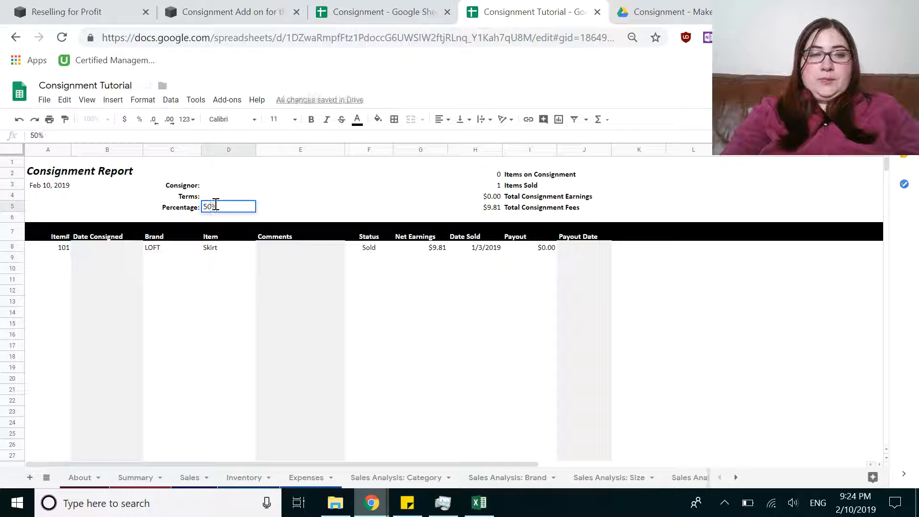
pyautogui.press('Return')
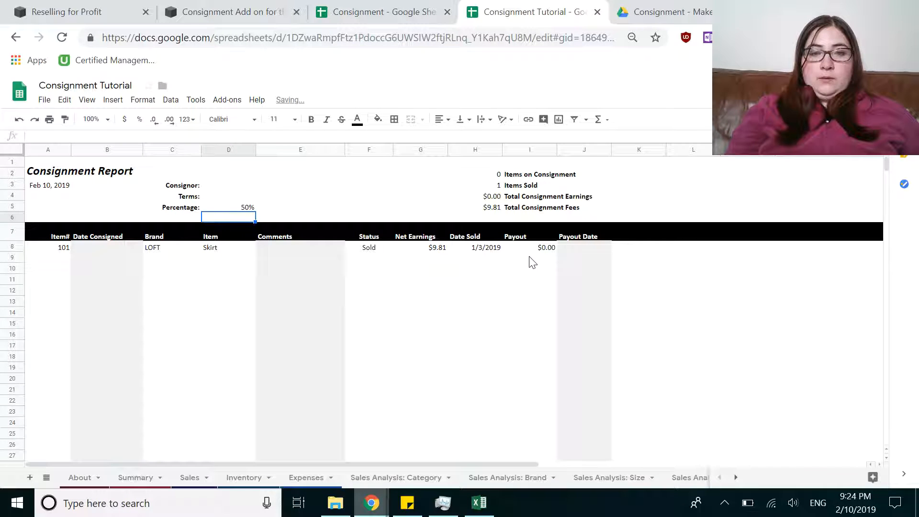
# - Check item 101's Payout formula and Payout Date cell, and the Items Sold count formula in the report header
pyautogui.click(541, 253)
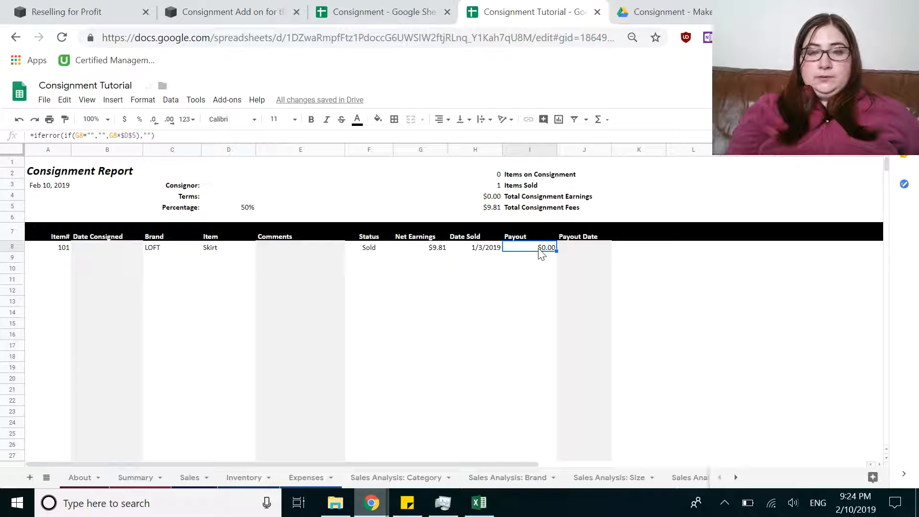
pyautogui.click(574, 253)
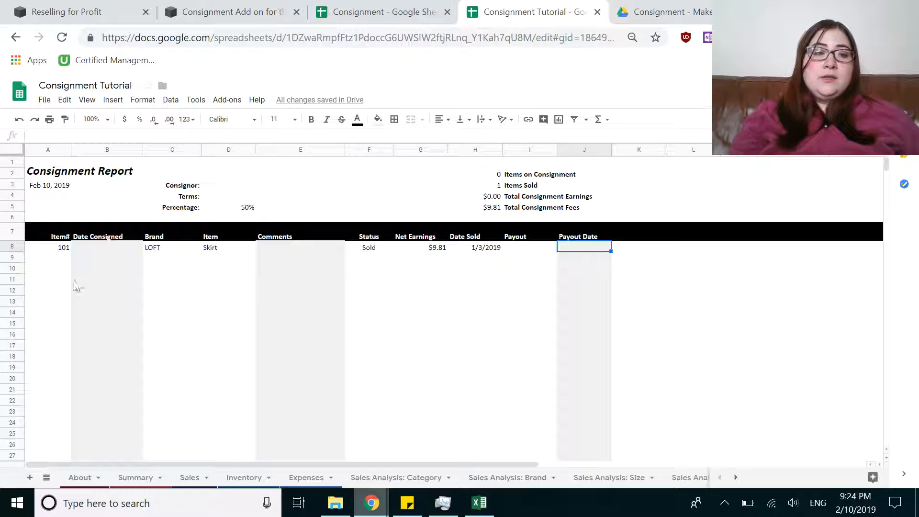
pyautogui.click(59, 251)
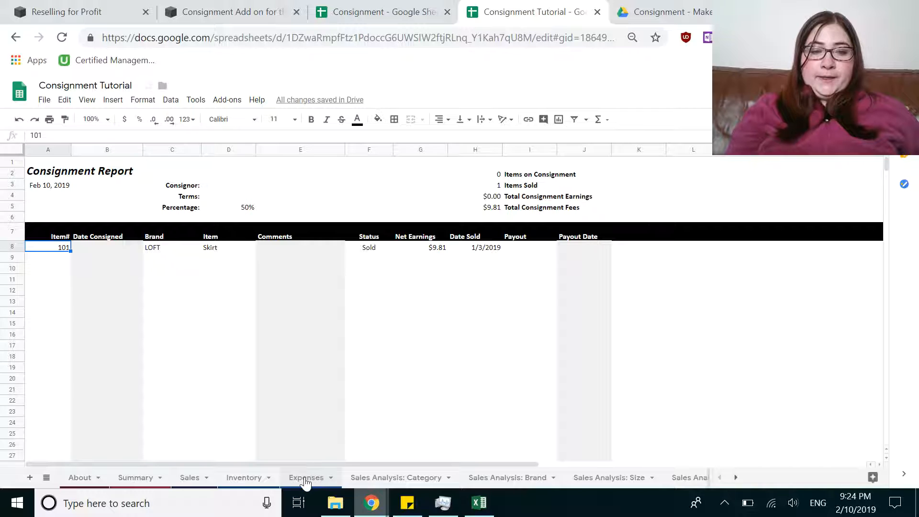
pyautogui.click(495, 187)
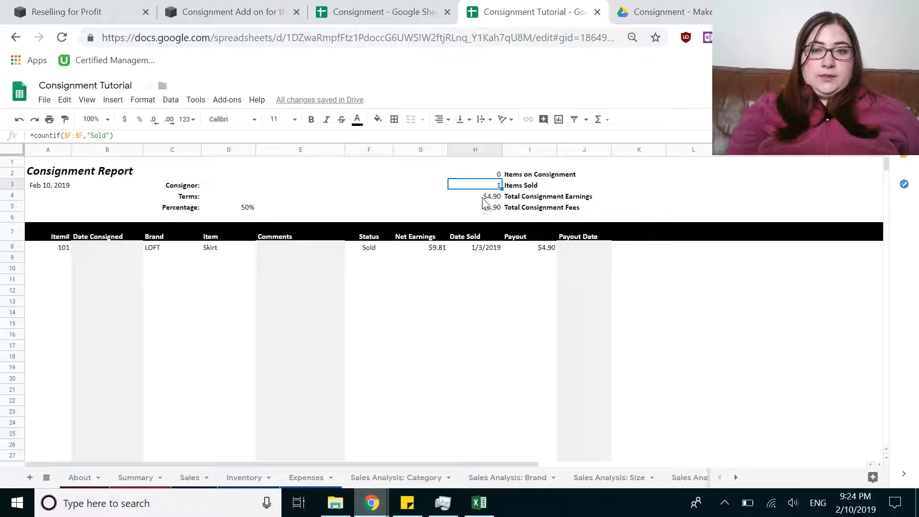
# - On the Expenses sheet, add a row 9 expense with store Consignment, the consignor's name as the item, and an amount of $50
pyautogui.click(303, 479)
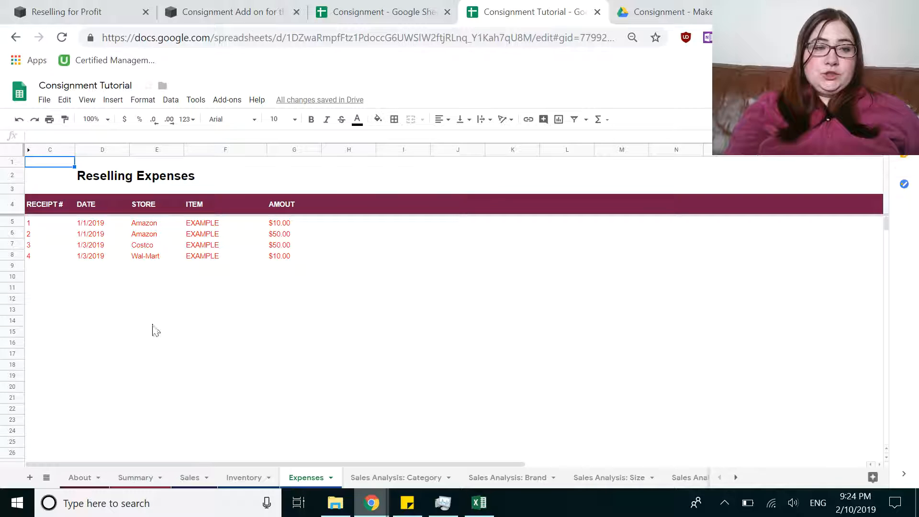
pyautogui.click(137, 267)
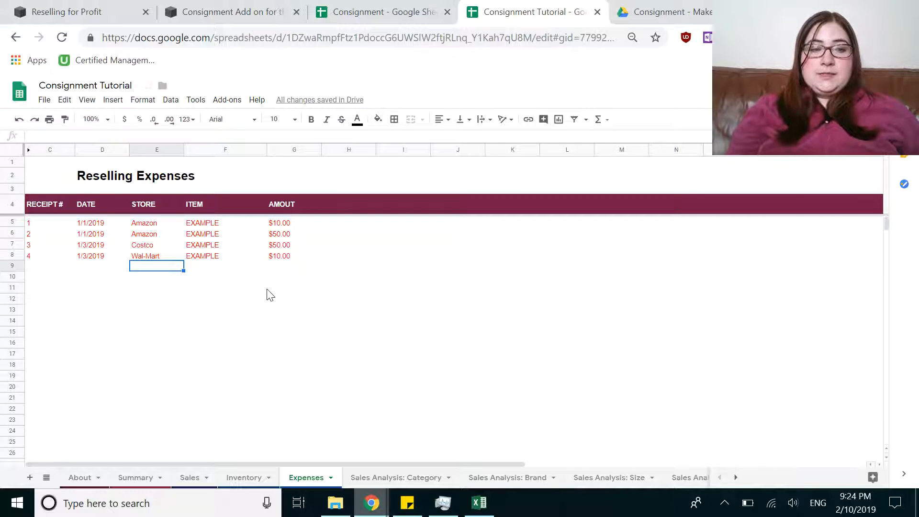
pyautogui.write('Consignment')
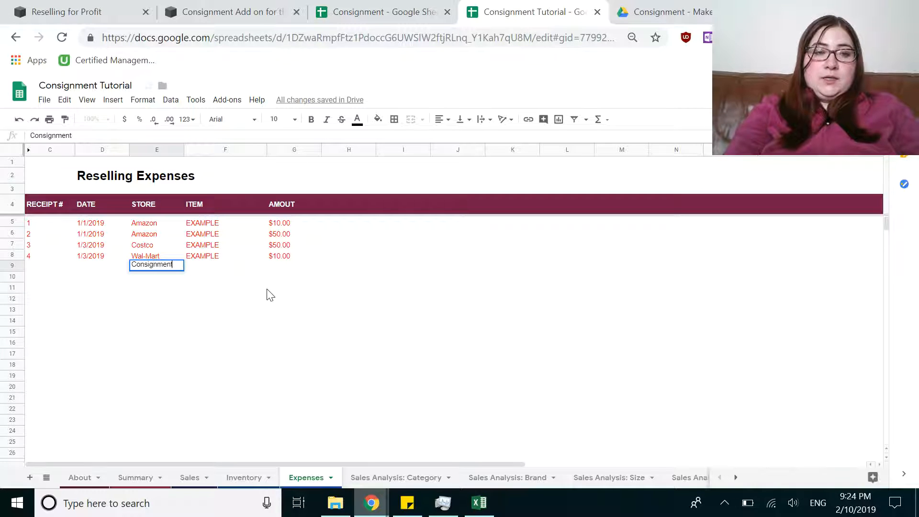
pyautogui.press('Tab')
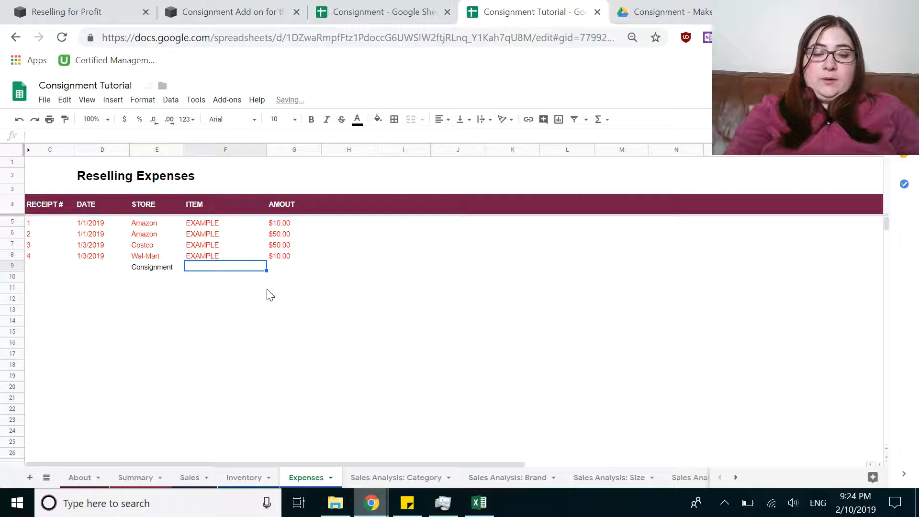
pyautogui.write('Alice')
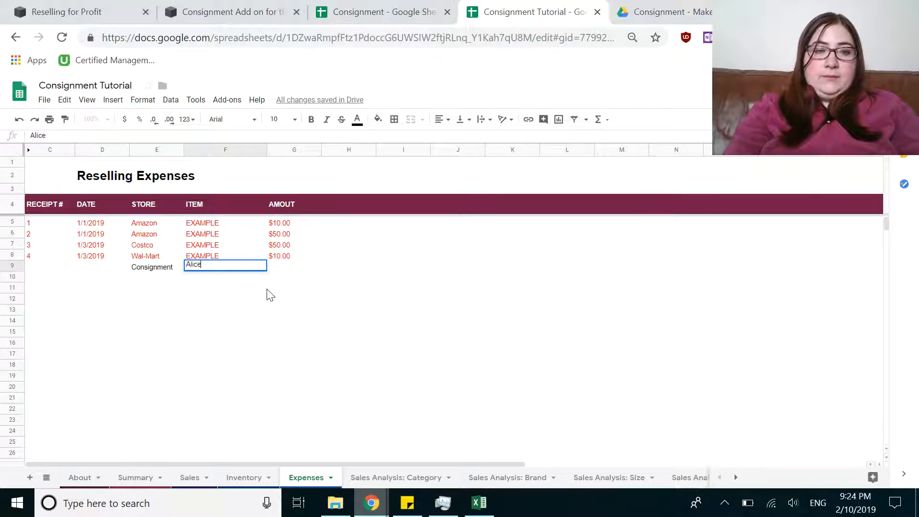
pyautogui.press('Tab')
pyautogui.write('50')
pyautogui.press('Return')
# - Fill in the consignment expense's date as 2/5/2019 and its receipt number as 5
pyautogui.press('Up')
pyautogui.press('Left')
pyautogui.write('2/5/2019')
pyautogui.press('Return')
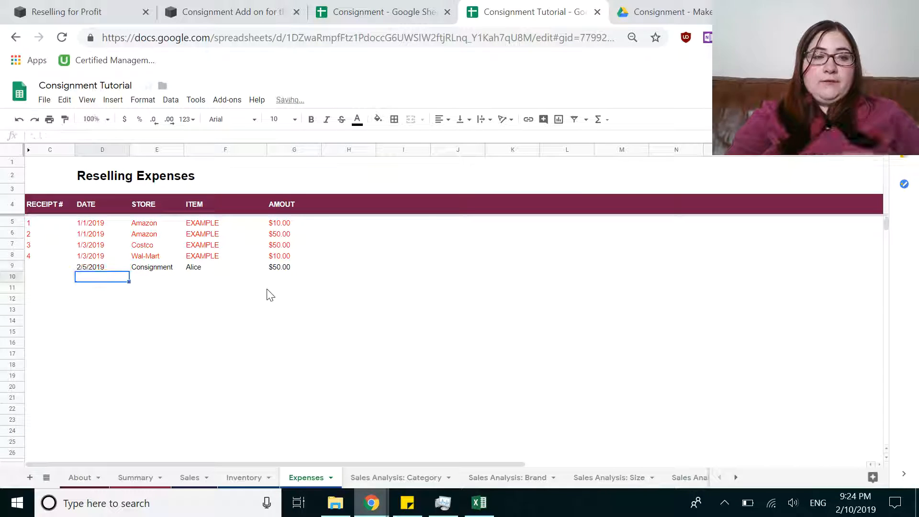
pyautogui.press('Up')
pyautogui.press('Left')
pyautogui.write('5')
pyautogui.press('Return')
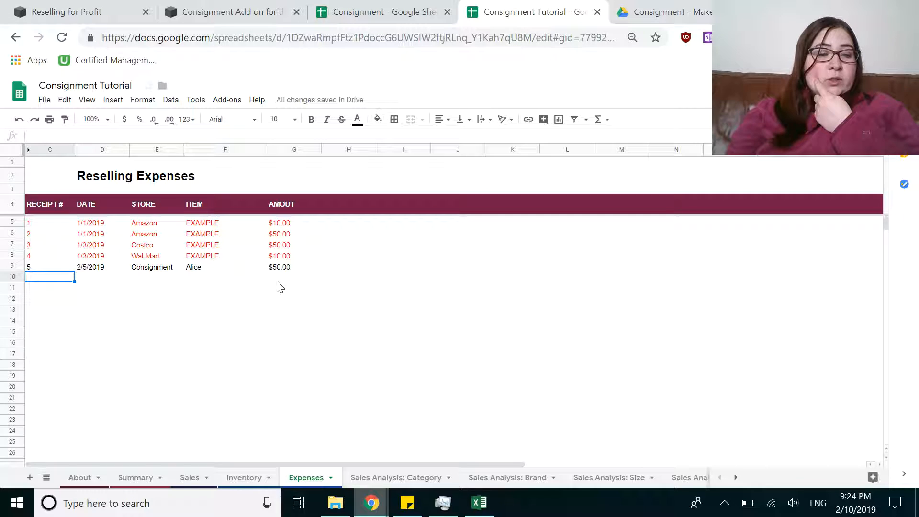
# - Review the Summary sheet's monthly totals and platform subtotals down to the Personal sales section
pyautogui.click(139, 481)
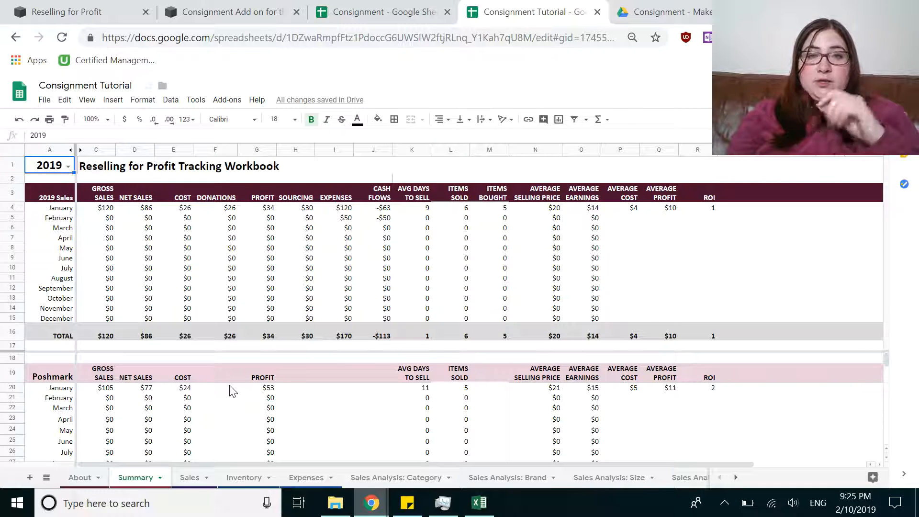
pyautogui.scroll(-7, 232, 392)
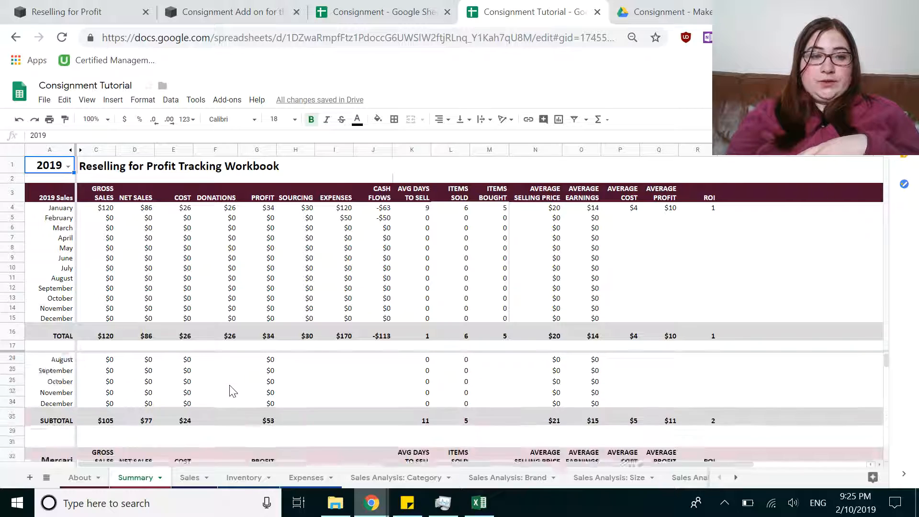
pyautogui.scroll(-8, 232, 392)
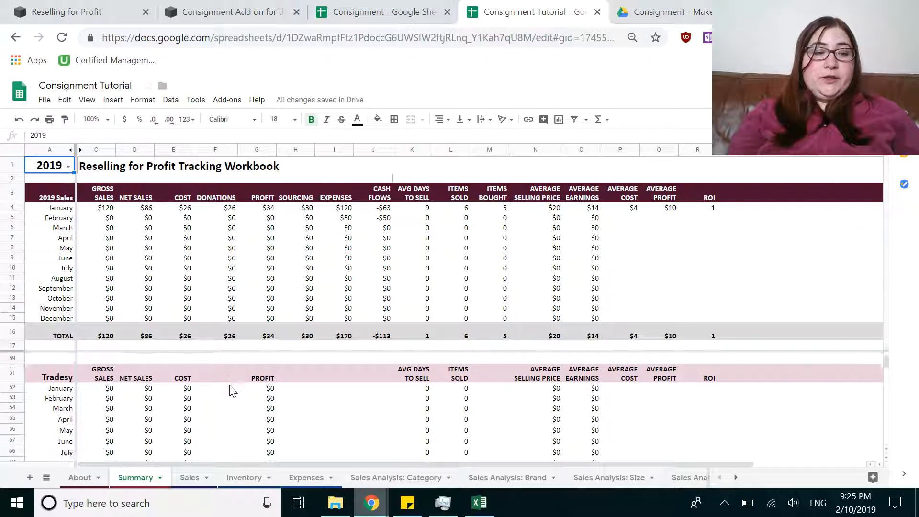
pyautogui.scroll(-10, 232, 392)
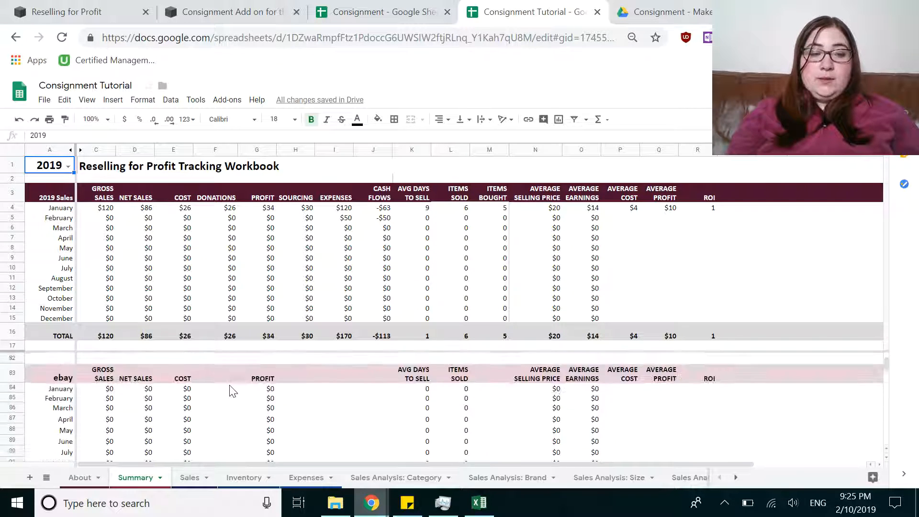
pyautogui.scroll(-2, 232, 391)
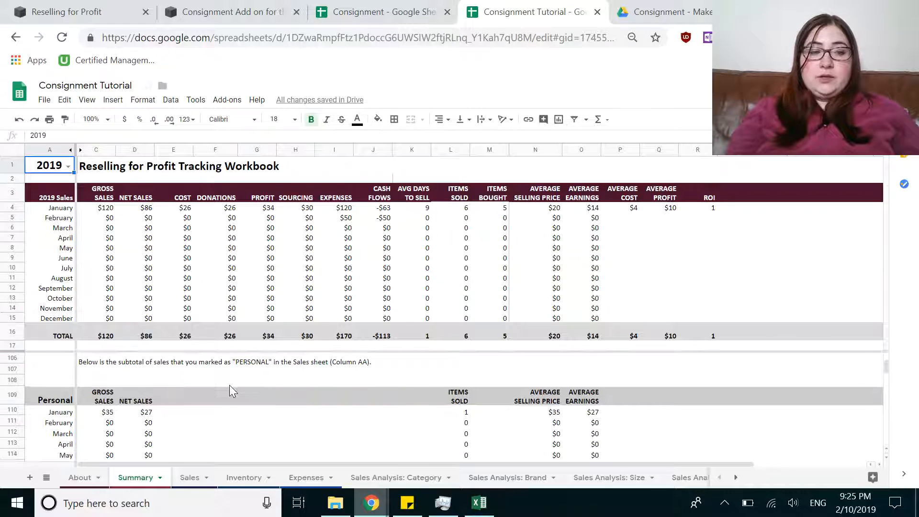
pyautogui.click(71, 399)
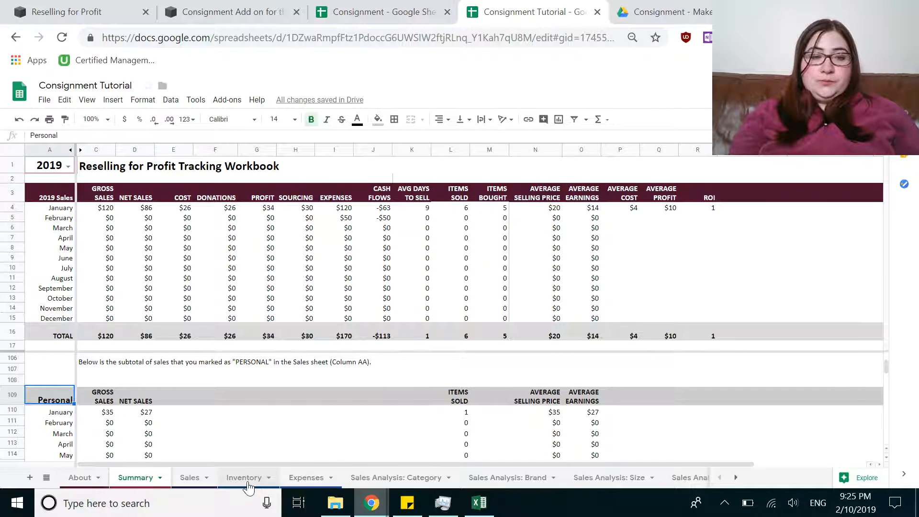
# - On the Sales sheet, examine the Sale Type column and the options available for the first sale
pyautogui.click(204, 482)
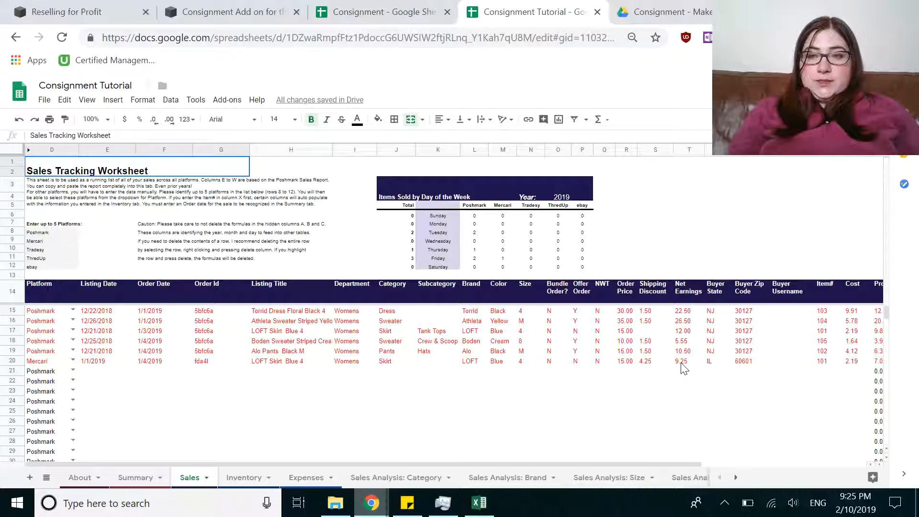
pyautogui.hscroll(4, 683, 367)
pyautogui.click(693, 322)
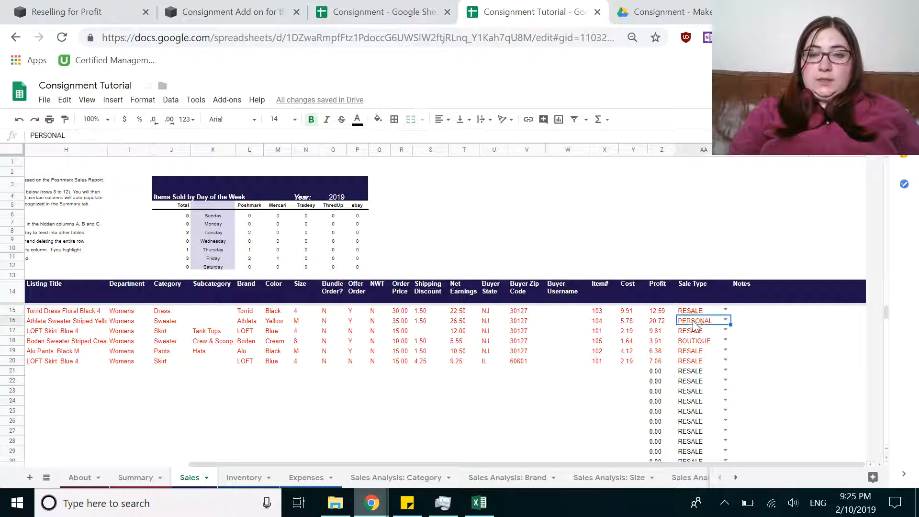
pyautogui.click(705, 311)
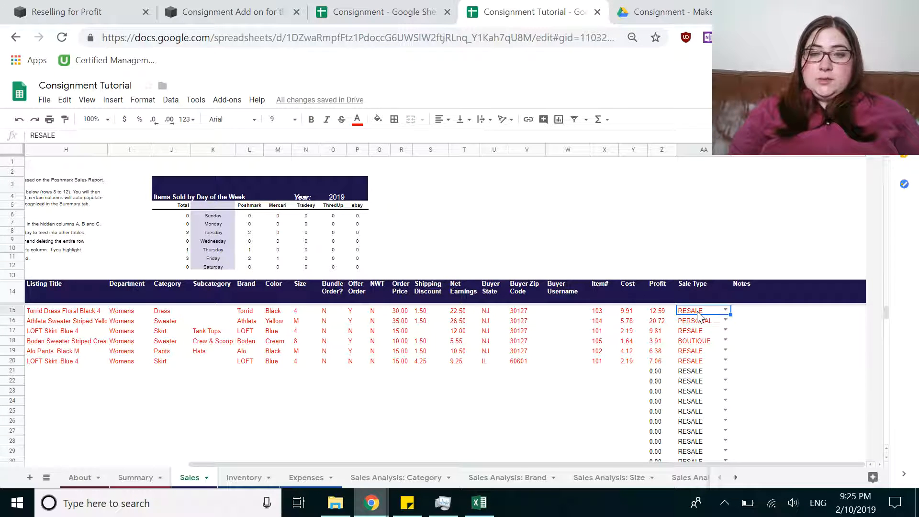
pyautogui.click(725, 311)
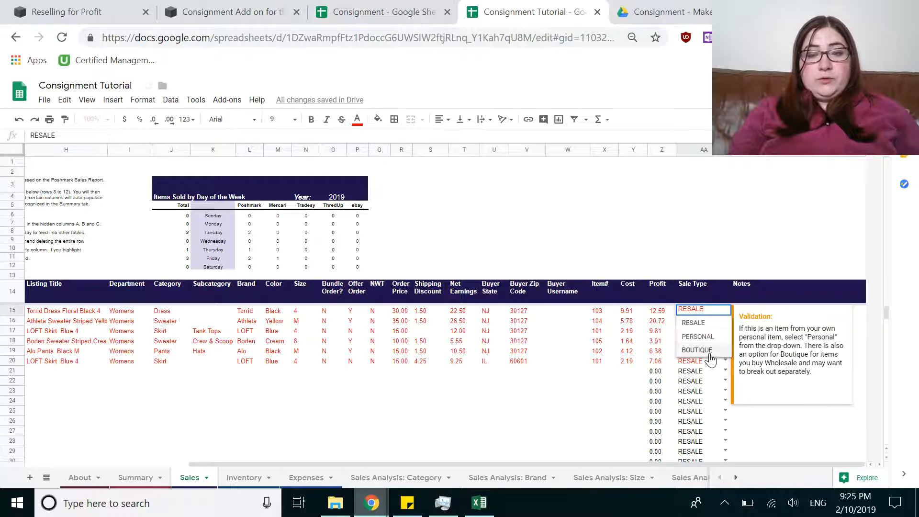
pyautogui.click(693, 298)
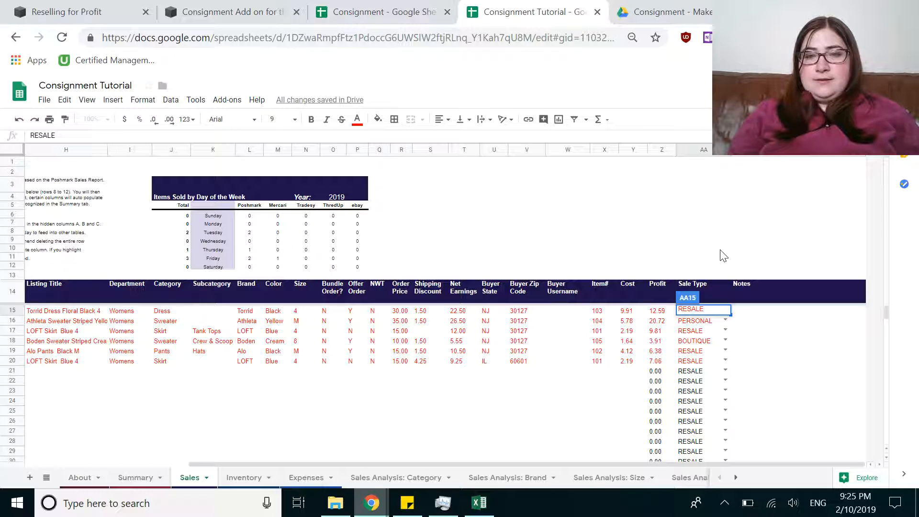
pyautogui.press('Escape')
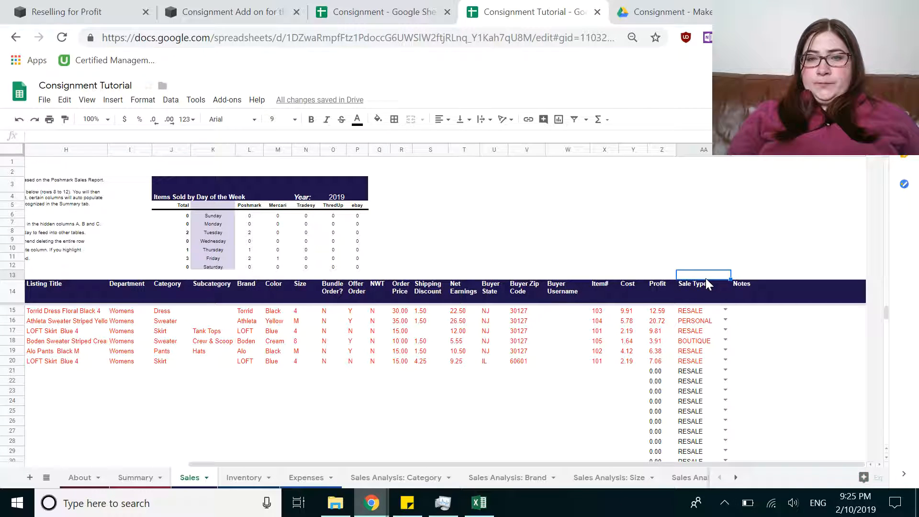
pyautogui.click(725, 311)
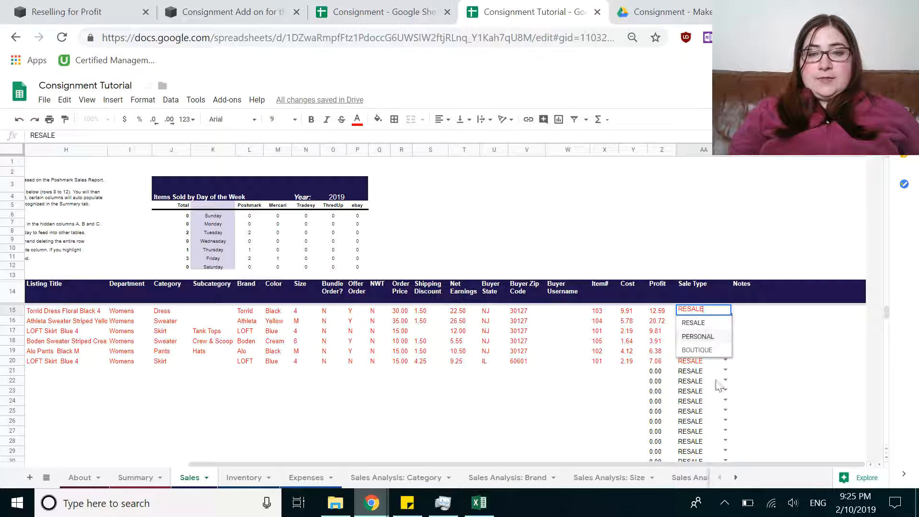
pyautogui.click(707, 237)
# - Add CONSIGNMENT to the list of items in the data validation for Sale Type cell AA15 and save the rule
pyautogui.click(704, 316)
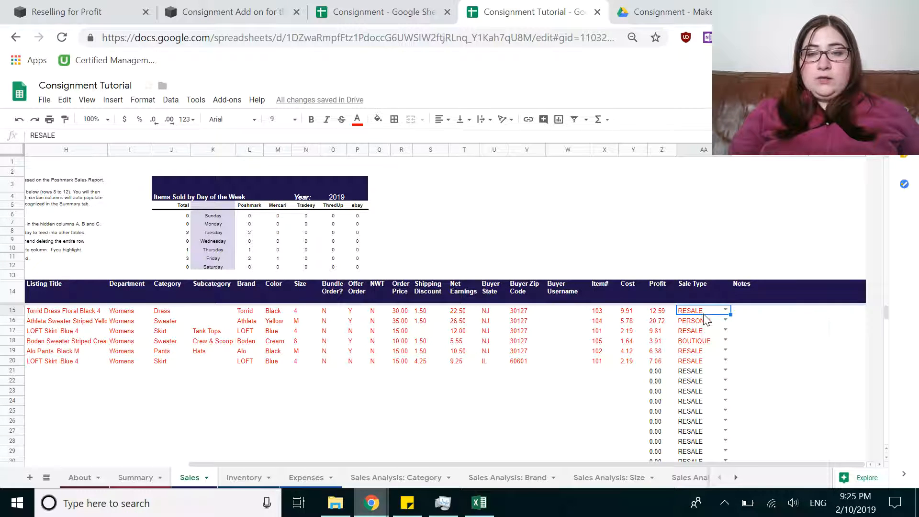
pyautogui.rightClick(704, 316)
pyautogui.scroll(-5, 750, 417)
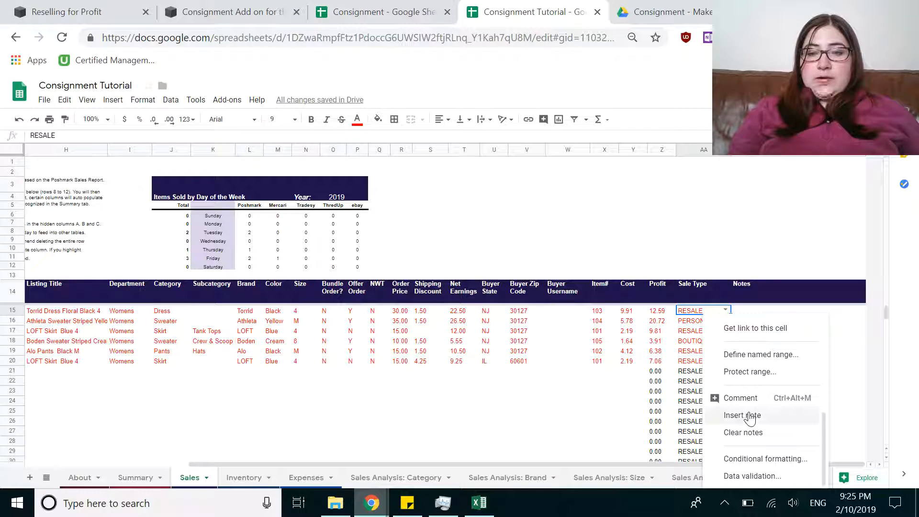
pyautogui.click(747, 476)
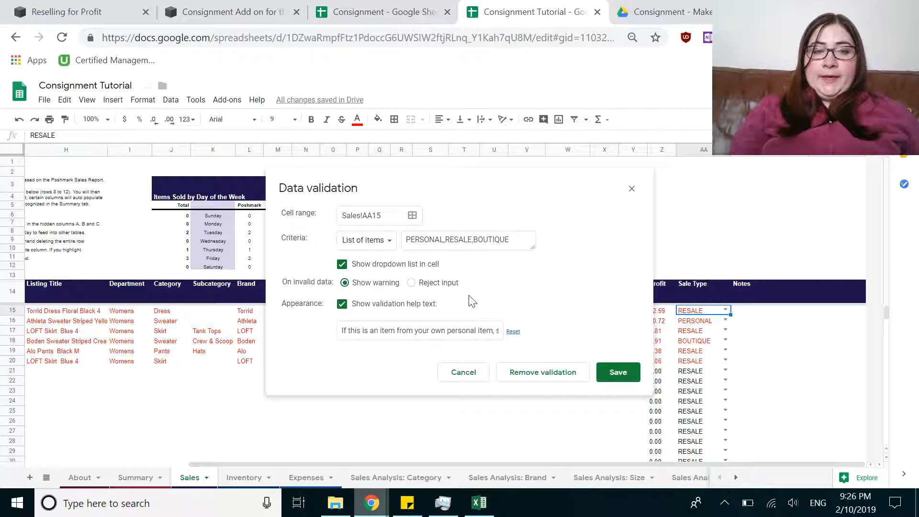
pyautogui.click(526, 240)
pyautogui.write(',CONSIGN')
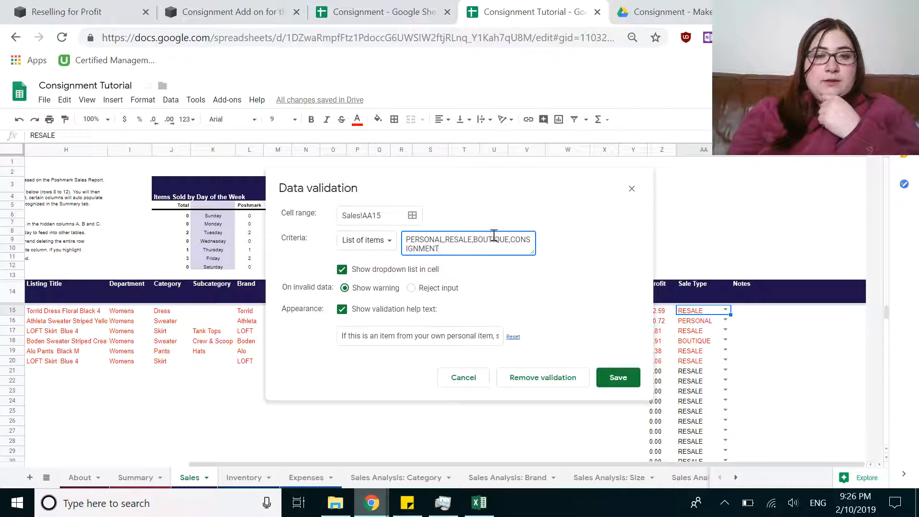
pyautogui.write('MENT')
pyautogui.click(615, 378)
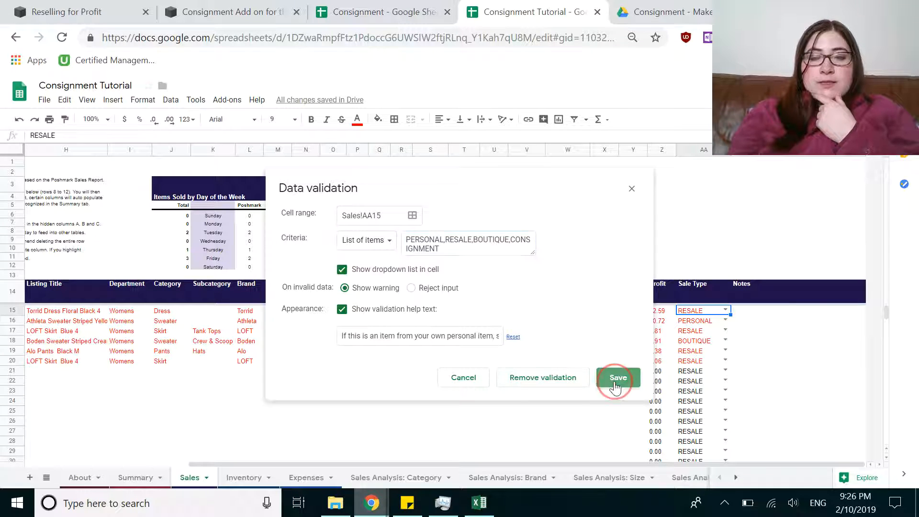
# - Copy Sale Type cell AA15 over all the rows below it, through row 4019
pyautogui.hotkey('ctrl', 'c')
pyautogui.press('Right')
pyautogui.press('Left')
pyautogui.press('Down')
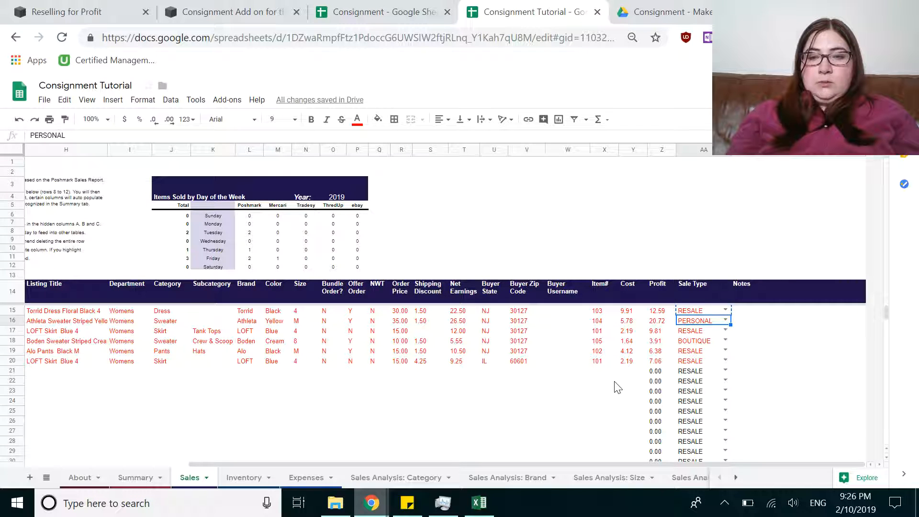
pyautogui.hotkey('ctrl', 'shift', 'Down')
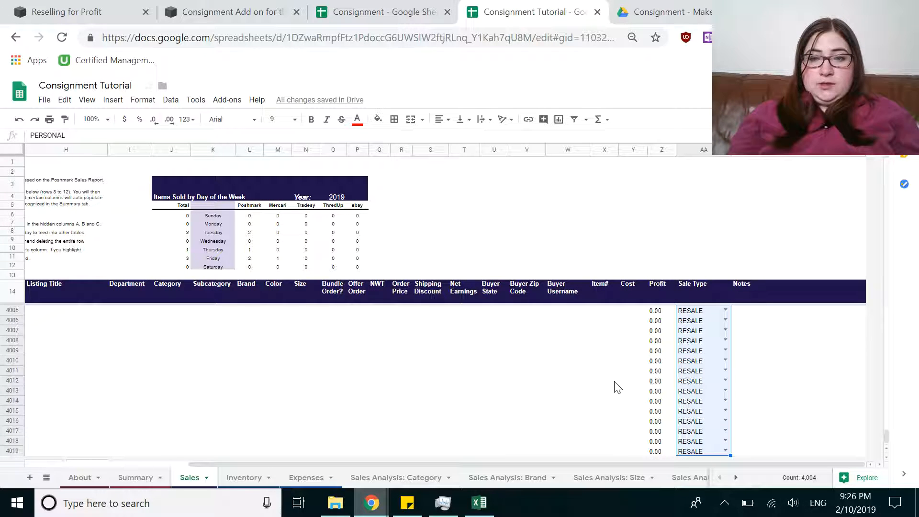
pyautogui.hotkey('ctrl', 'v')
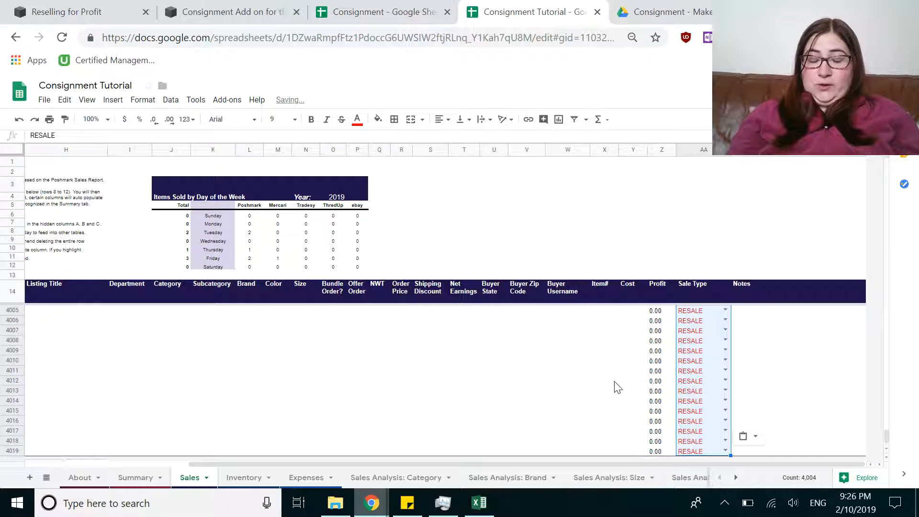
# - Change the text color of the Sale Type cells from row 21 through the last row to black
pyautogui.press('Up')
pyautogui.press('Down')
pyautogui.press('Down')
pyautogui.press('Down')
pyautogui.press('Down')
pyautogui.press('Down')
pyautogui.press('Down')
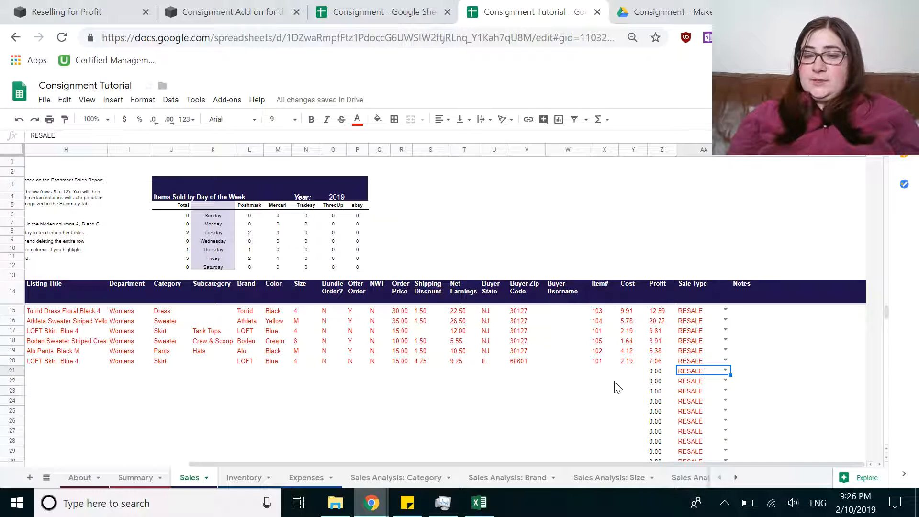
pyautogui.hotkey('ctrl', 'shift', 'Down')
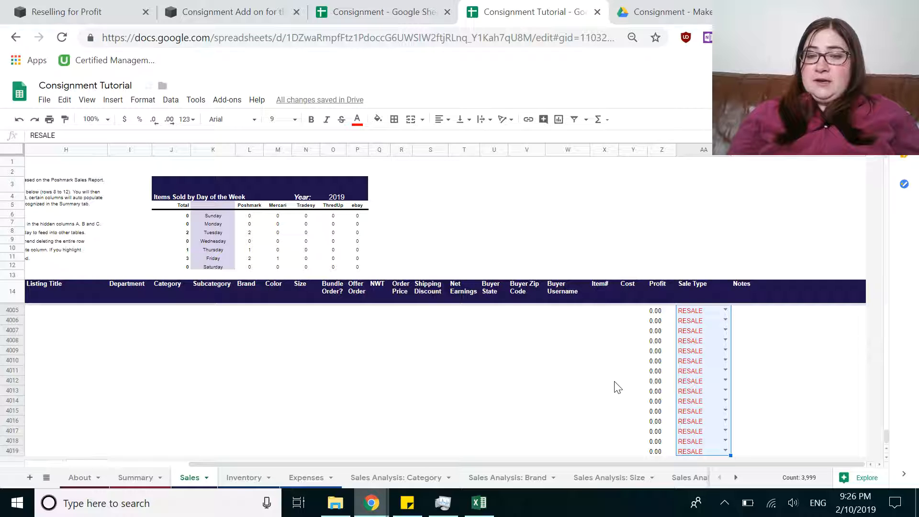
pyautogui.click(357, 121)
pyautogui.click(362, 156)
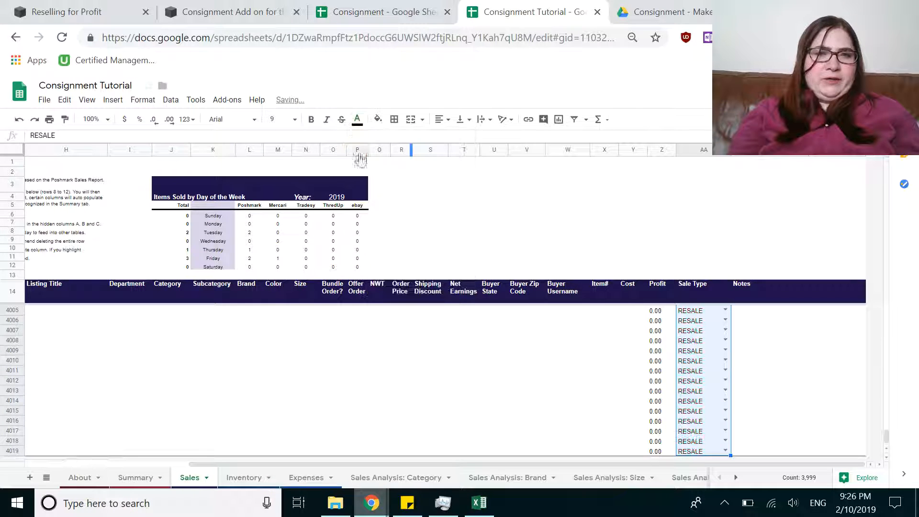
# - Return to the first sales rows and check the Sale Type options offered for the first sale
pyautogui.click(225, 287)
pyautogui.press('Down')
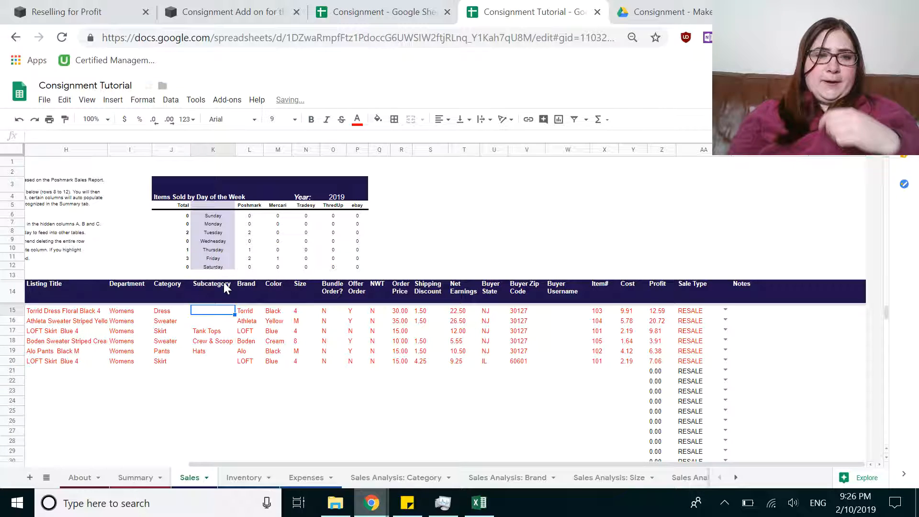
pyautogui.click(698, 382)
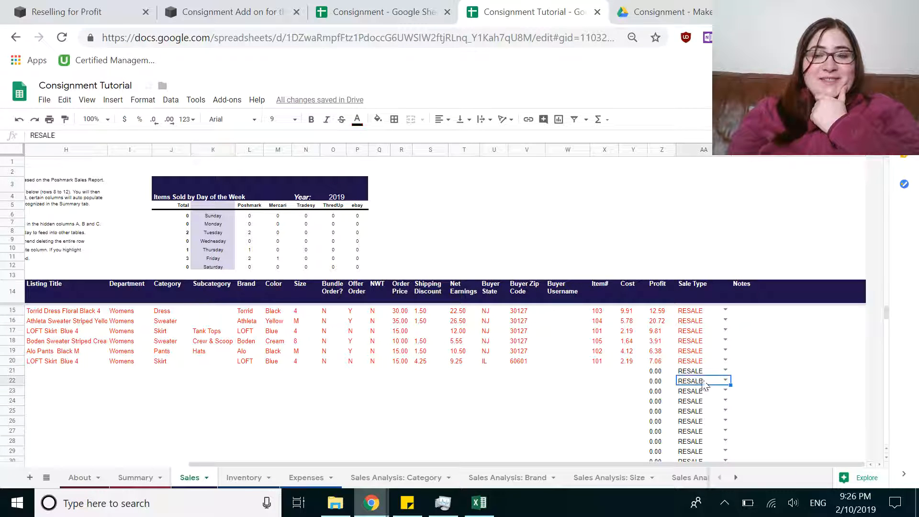
pyautogui.click(695, 312)
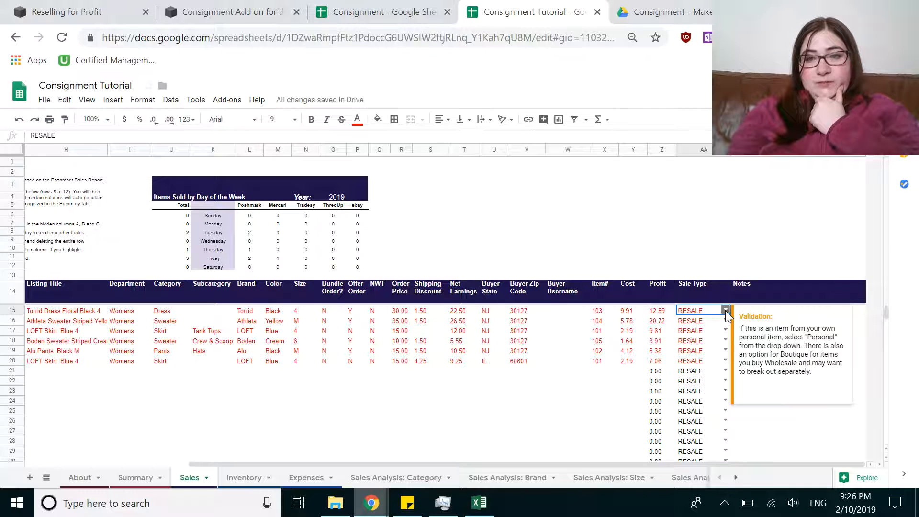
pyautogui.click(722, 310)
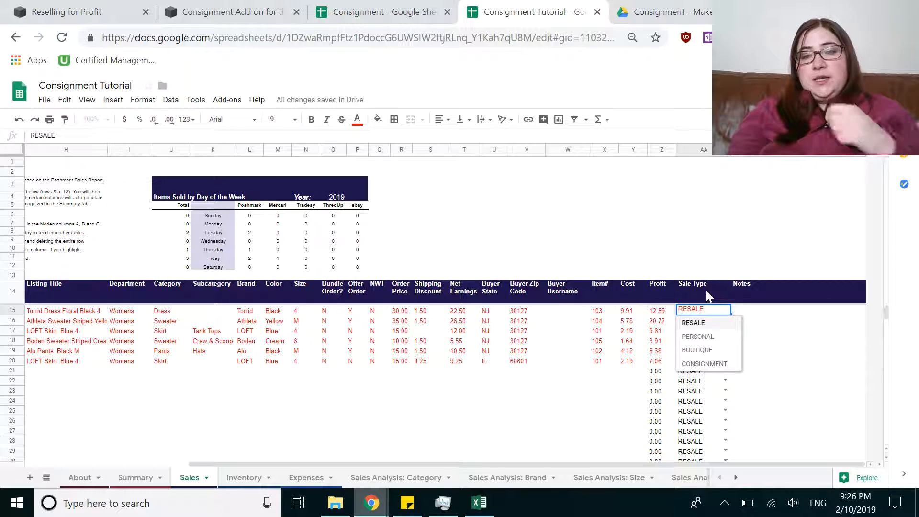
# - Copy the first sale's Sale Type cell AA15 over the Sale Type cells below it once more, through row 4019
pyautogui.click(707, 291)
pyautogui.press('Down')
pyautogui.press('Down')
pyautogui.press('Up')
pyautogui.hotkey('ctrl', 'c')
pyautogui.press('Down')
pyautogui.hotkey('ctrl', 'shift', 'Down')
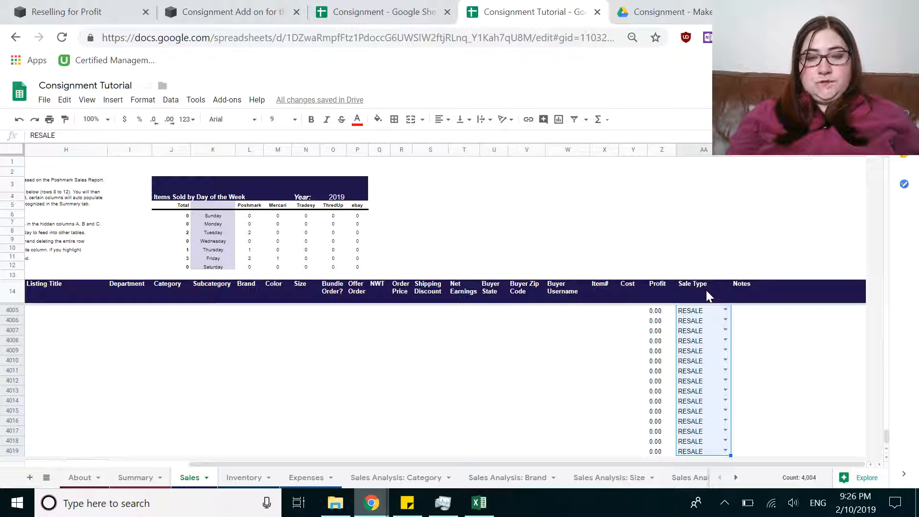
pyautogui.hotkey('ctrl', 'v')
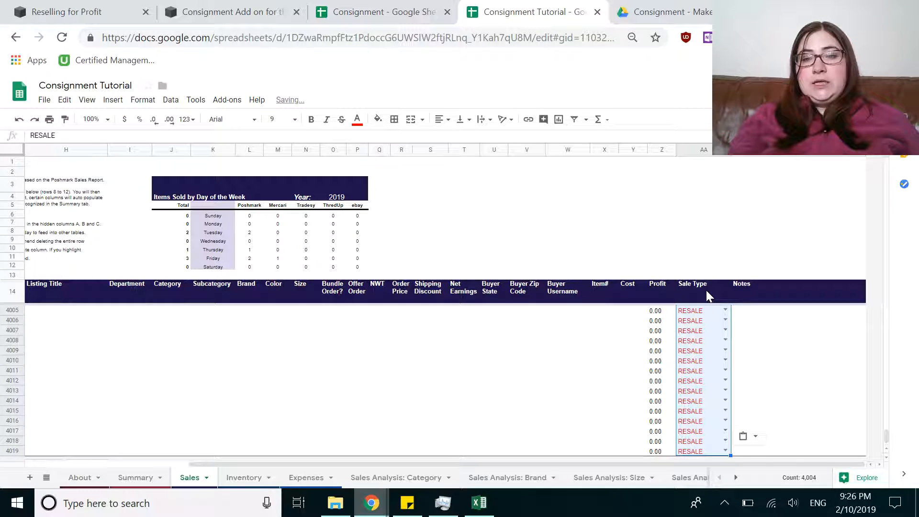
pyautogui.click(706, 291)
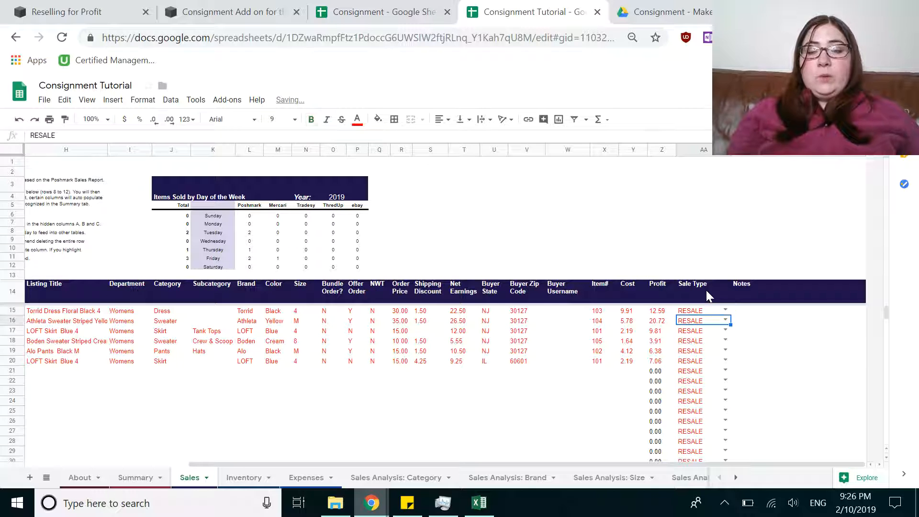
pyautogui.press('Down')
pyautogui.press('Down')
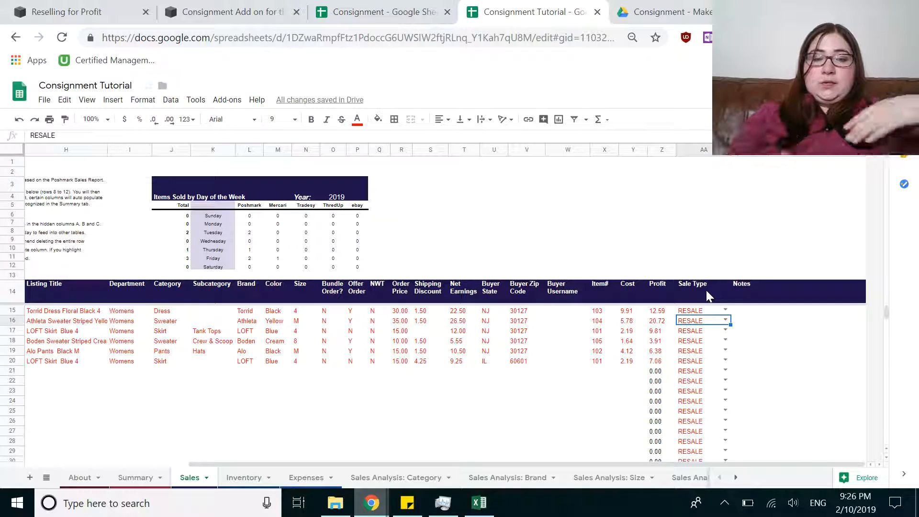
pyautogui.click(10, 310)
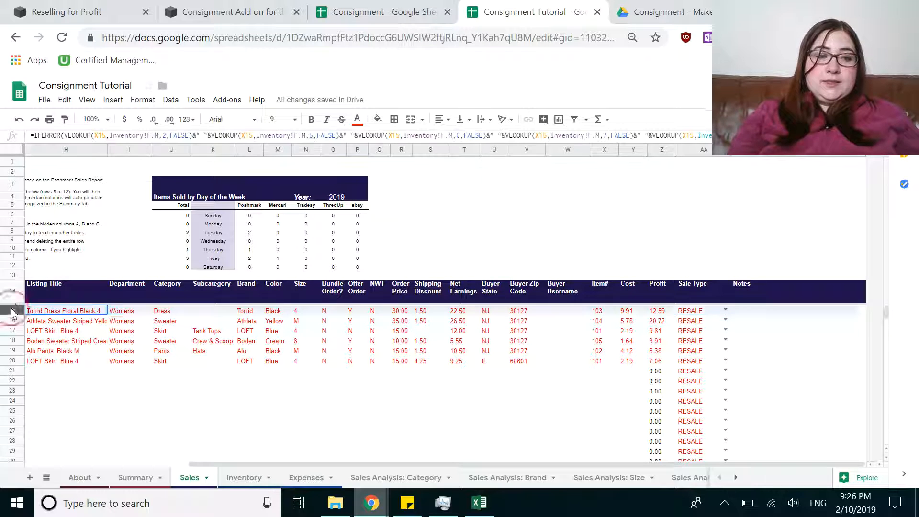
pyautogui.moveTo(10, 305); pyautogui.dragTo(42, 425)
pyautogui.scroll(-2, 39, 415)
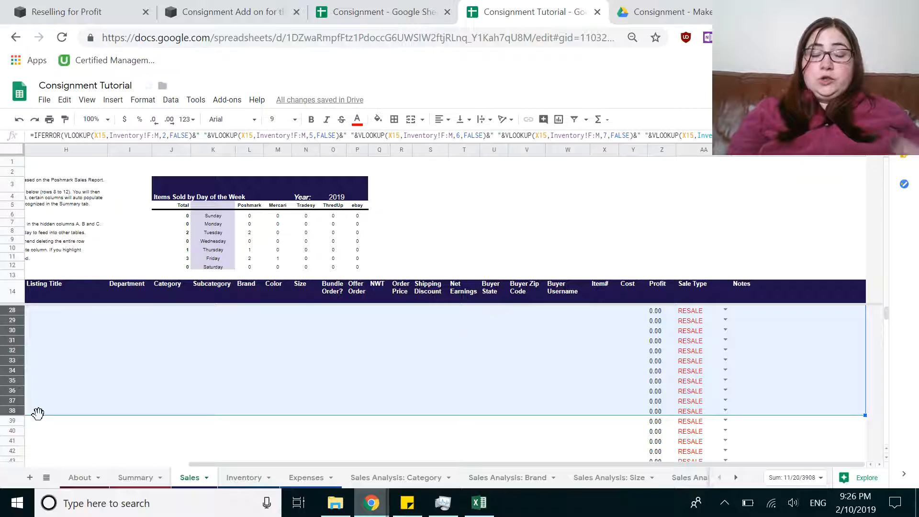
pyautogui.click(682, 287)
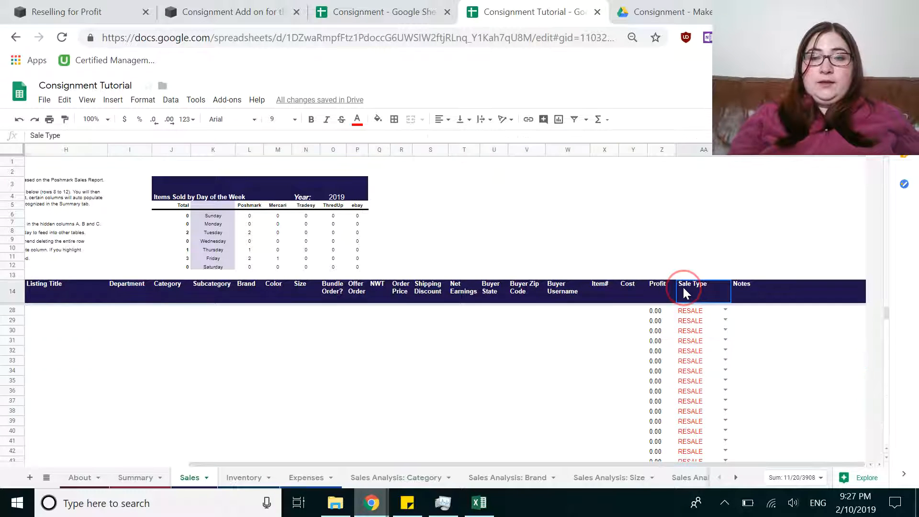
pyautogui.press('Down')
pyautogui.press('Down')
pyautogui.press('Down')
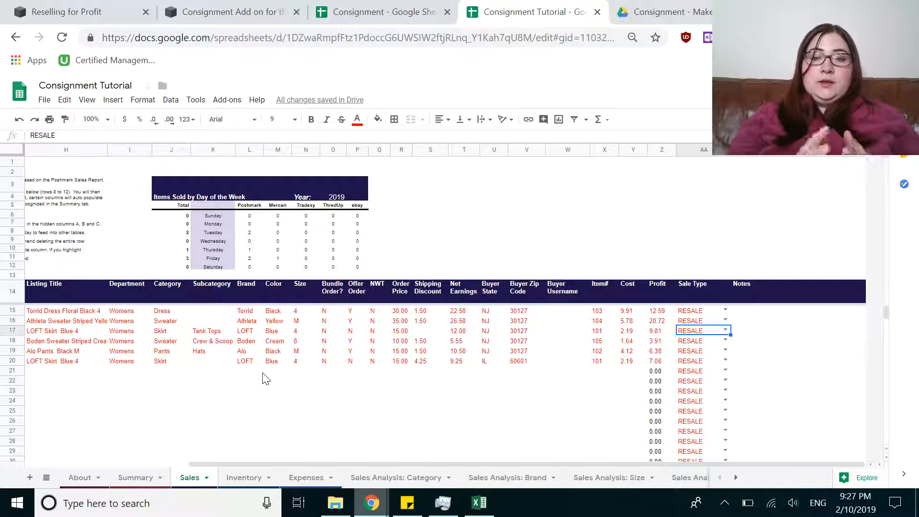
# - Check the Sale Type options offered in AA17 and view the Personal subtotal section of the Summary sheet, returning to Sales
pyautogui.click(726, 331)
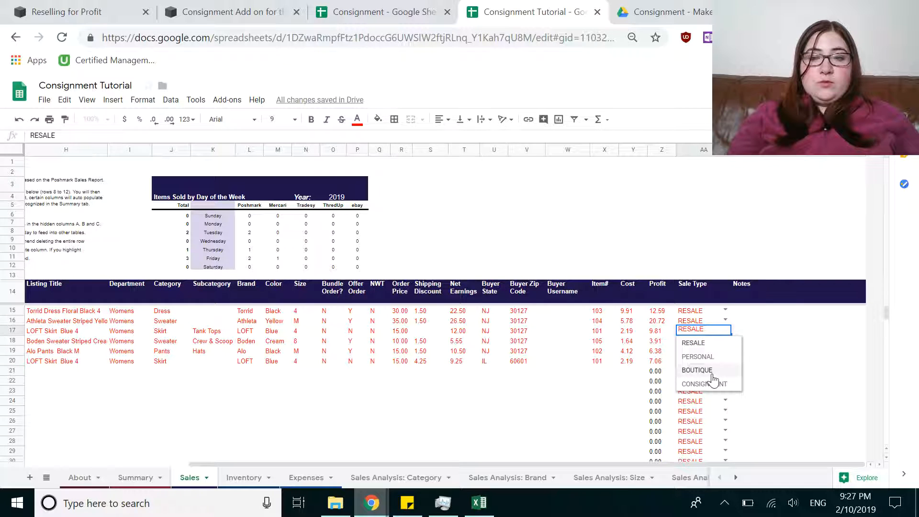
pyautogui.click(652, 333)
pyautogui.click(690, 313)
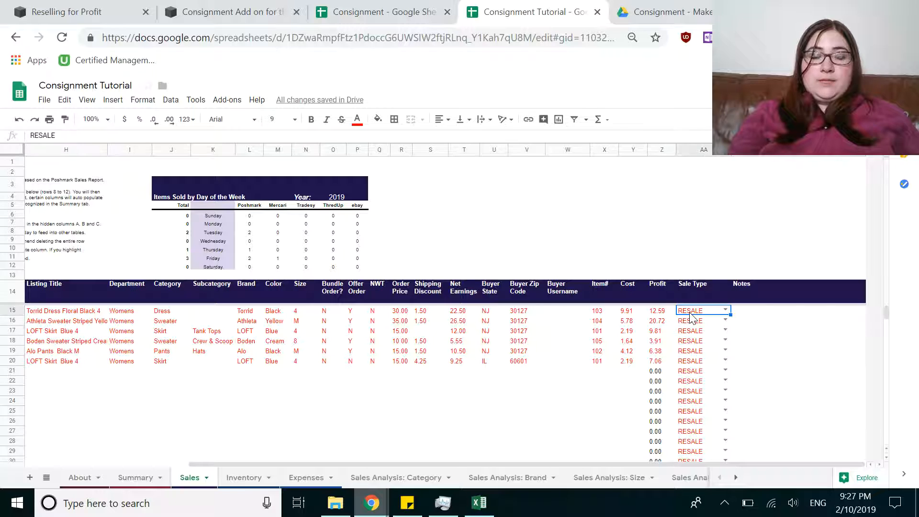
pyautogui.click(139, 479)
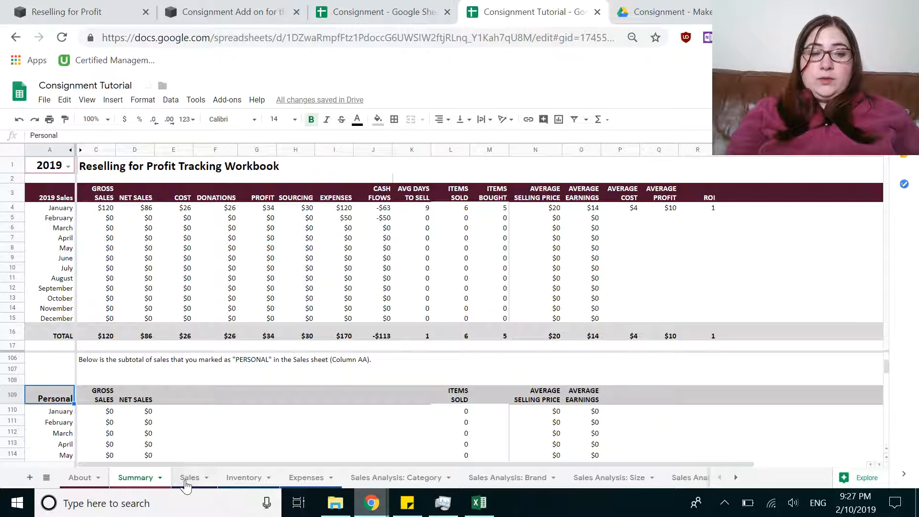
pyautogui.click(187, 478)
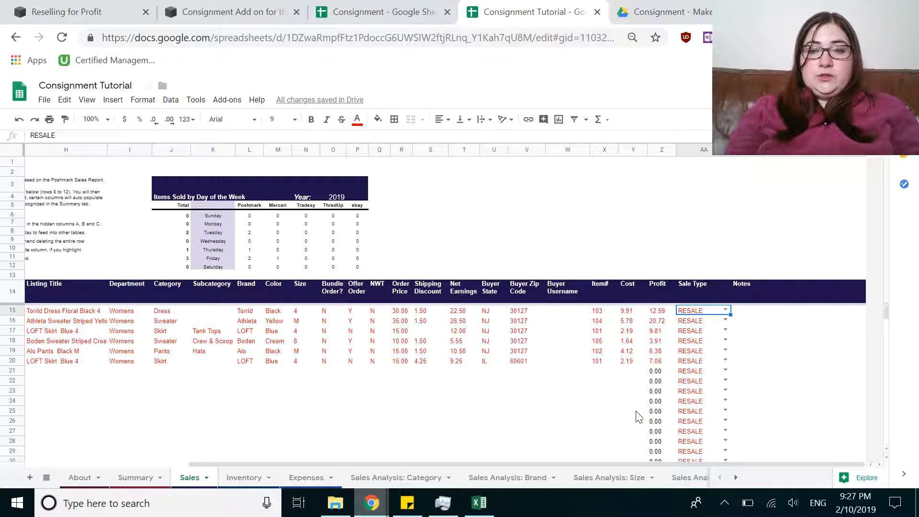
# - Set the Sale Type of the sales in rows 17 and 18 to CONSIGNMENT
pyautogui.click(707, 334)
pyautogui.write('CONSIGNMENT')
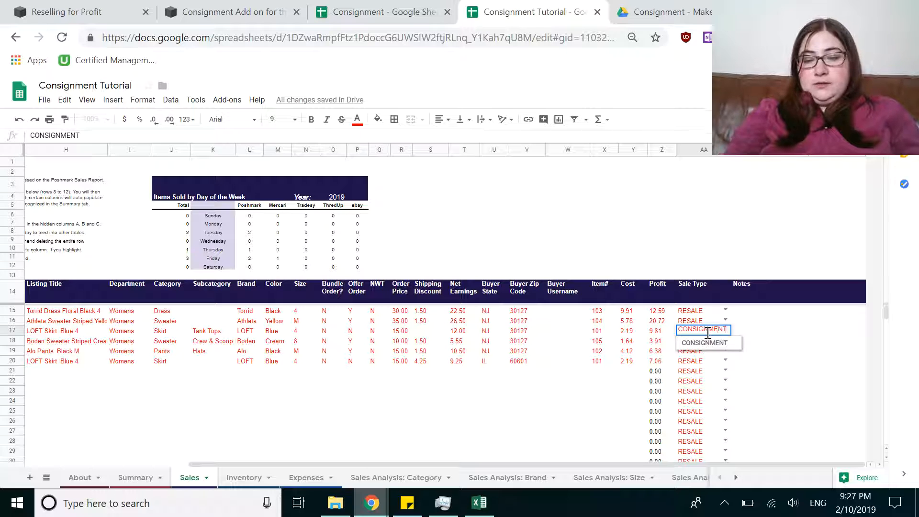
pyautogui.press('Return')
pyautogui.click(707, 333)
pyautogui.click(709, 340)
pyautogui.hotkey('ctrl', 'v')
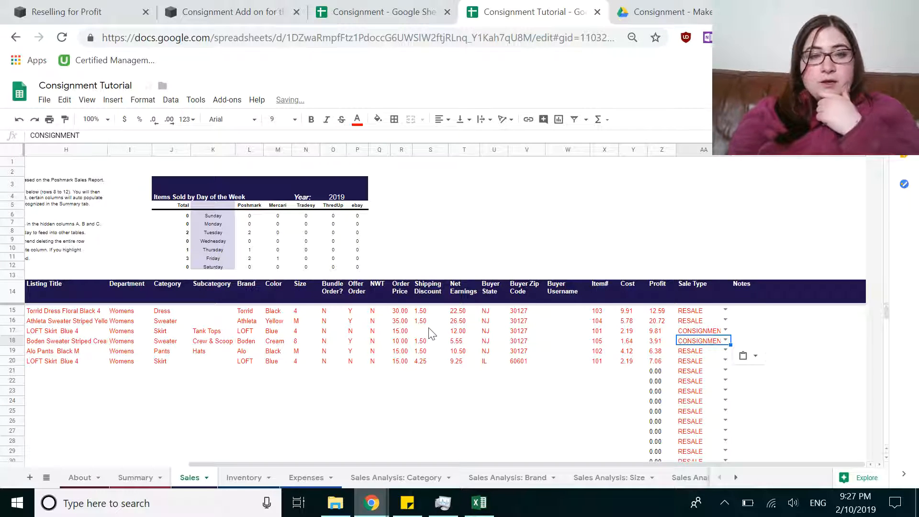
# - Replace the Personal heading in cell A109 of the Summary sheet with Consignment
pyautogui.click(128, 481)
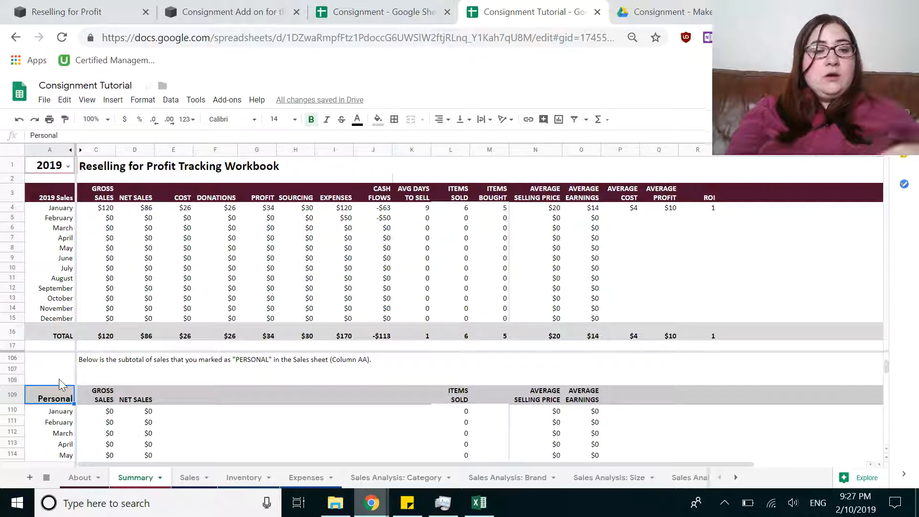
pyautogui.write('Consi')
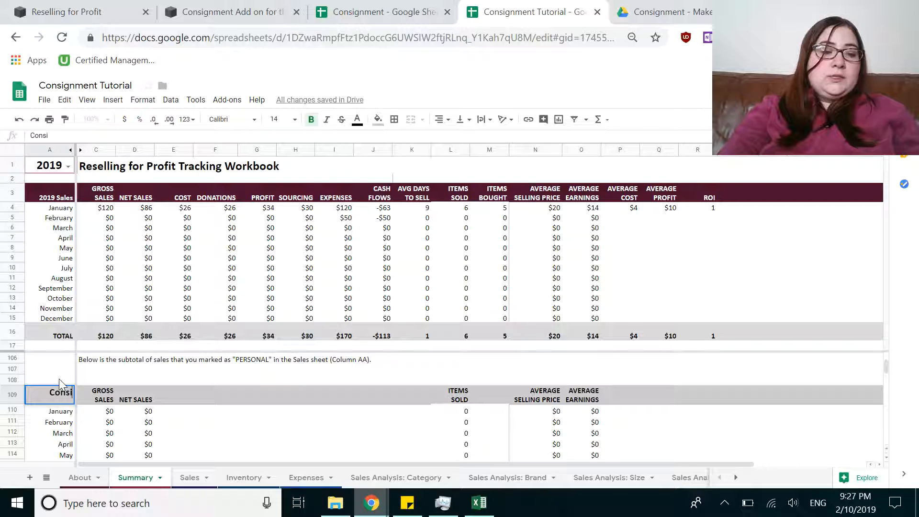
pyautogui.write('gnment')
pyautogui.press('Return')
# - Examine the gross and net sales formulas in the Summary's Consignment section against the sales marked CONSIGNMENT on the Sales sheet
pyautogui.press('Up')
pyautogui.press('Right')
pyautogui.press('Down')
pyautogui.press('Down')
pyautogui.press('Down')
pyautogui.press('Down')
pyautogui.press('Down')
pyautogui.press('Down')
pyautogui.press('Up')
pyautogui.press('Right')
pyautogui.press('Up')
pyautogui.press('Up')
pyautogui.press('Up')
pyautogui.press('Up')
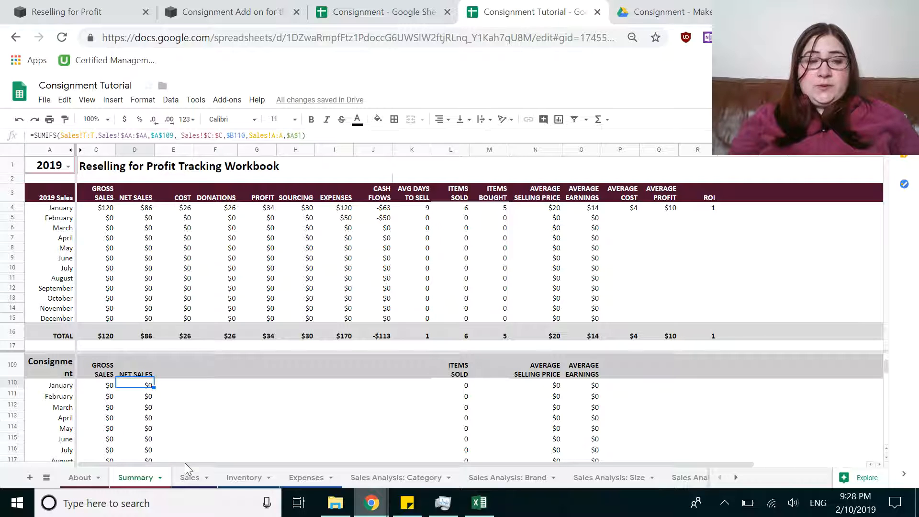
pyautogui.click(189, 478)
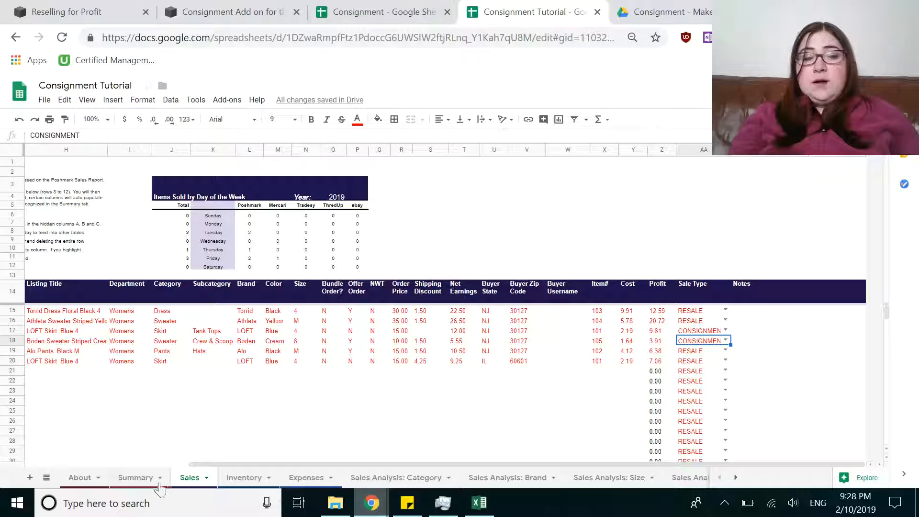
pyautogui.click(135, 478)
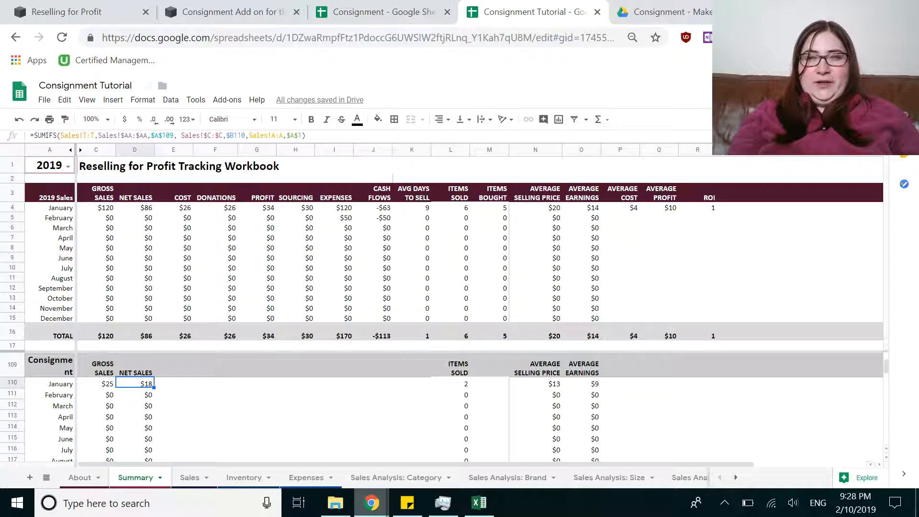
pyautogui.click(847, 38)
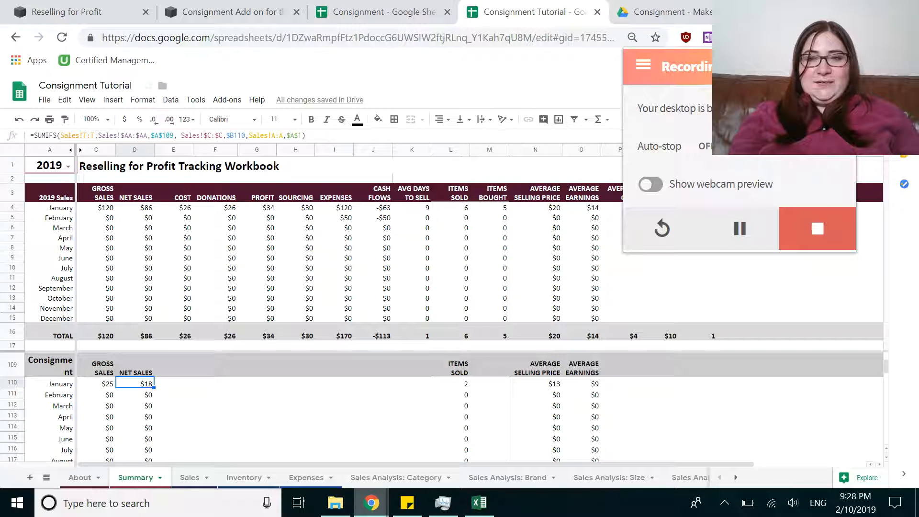